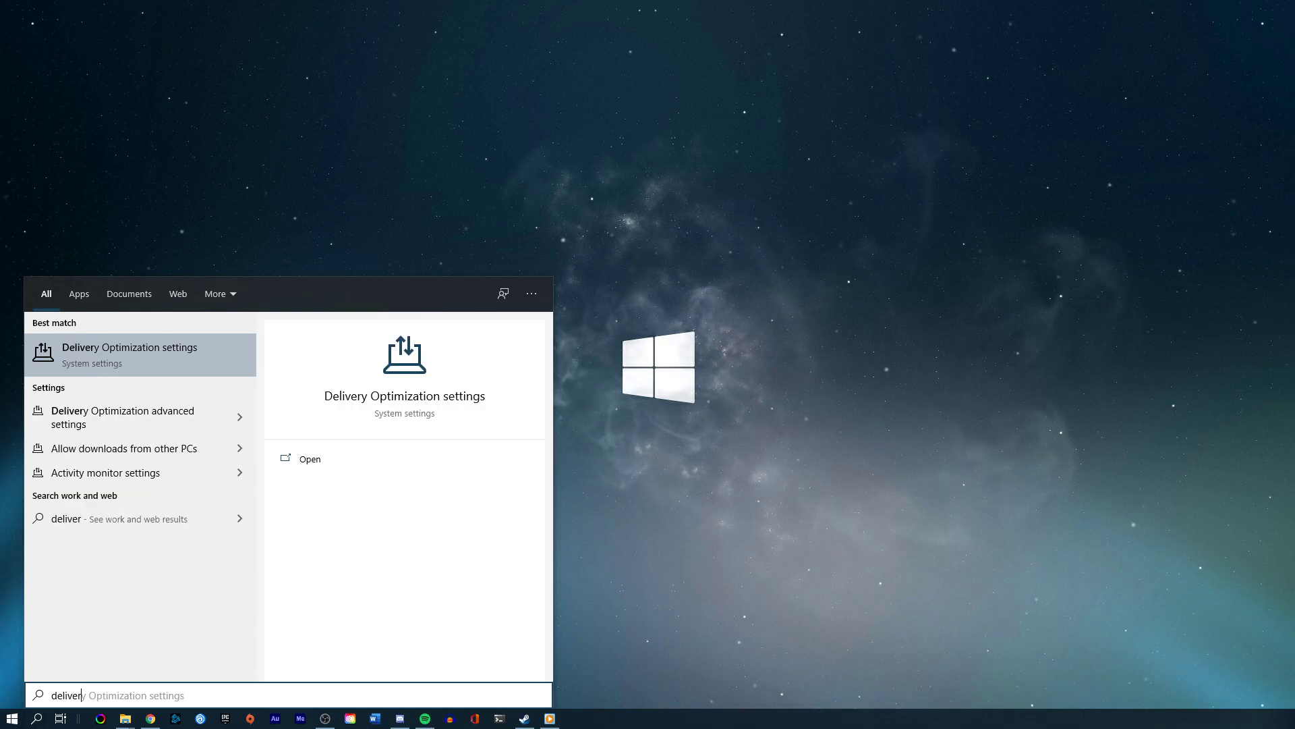
# Step: Open the Delivery Optimization settings page from a 'delivery' search
pyautogui.press('Return')
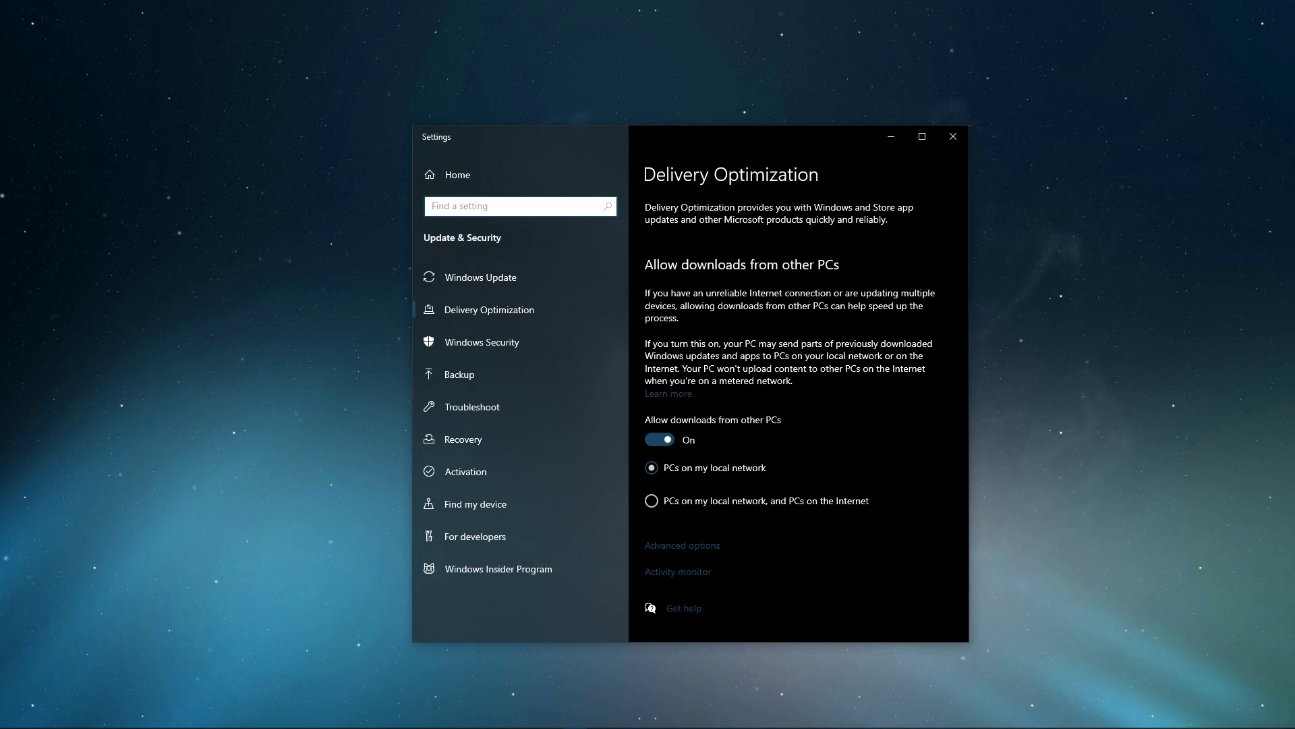
# Step: Open Delivery Optimization's Advanced options to check the bandwidth limits
pyautogui.click(707, 546)
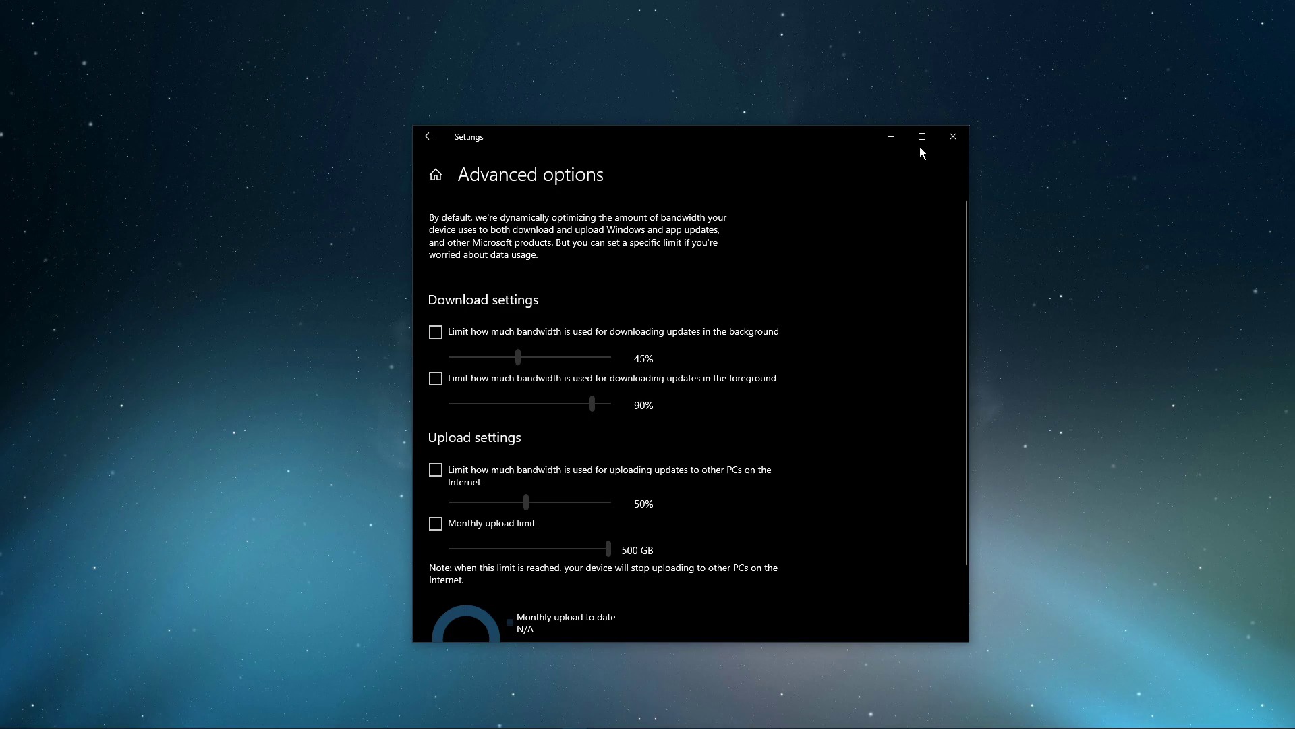
# Step: Close Settings and open the Data usage page through a 'data' search
pyautogui.click(954, 137)
pyautogui.press('super')
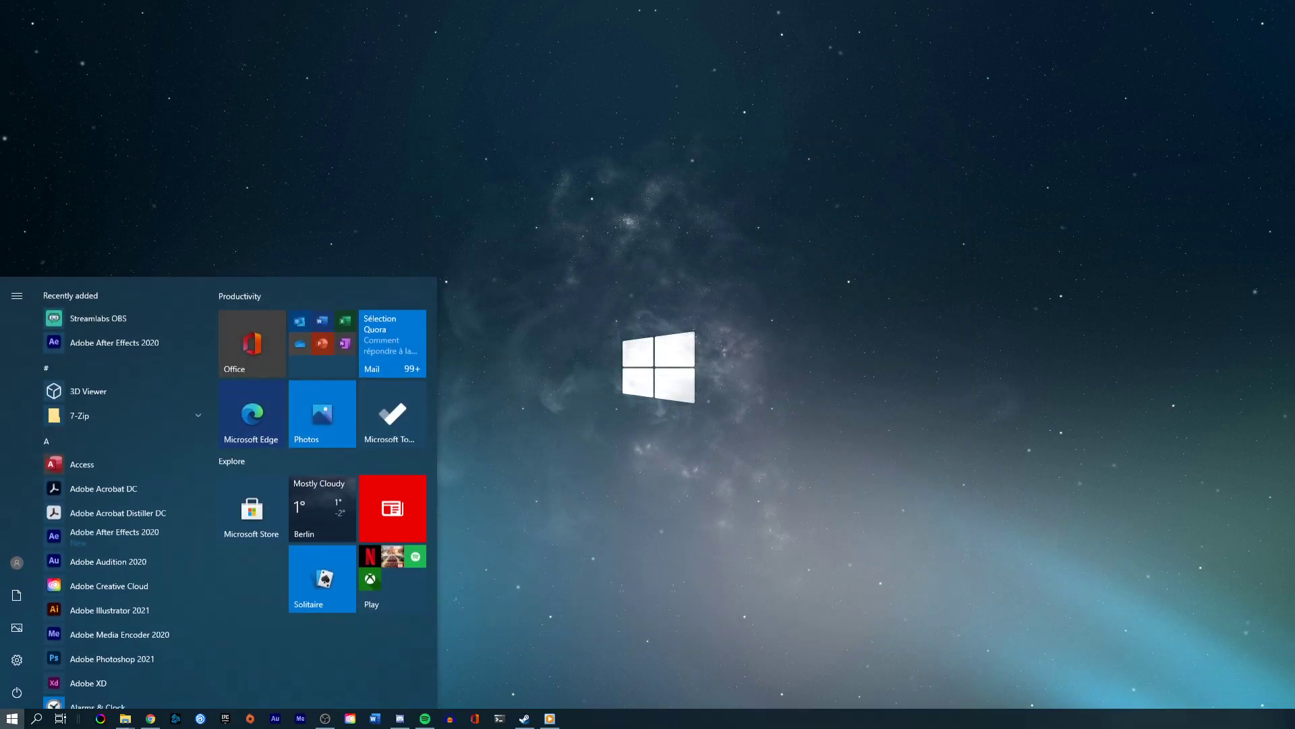
pyautogui.write('data update')
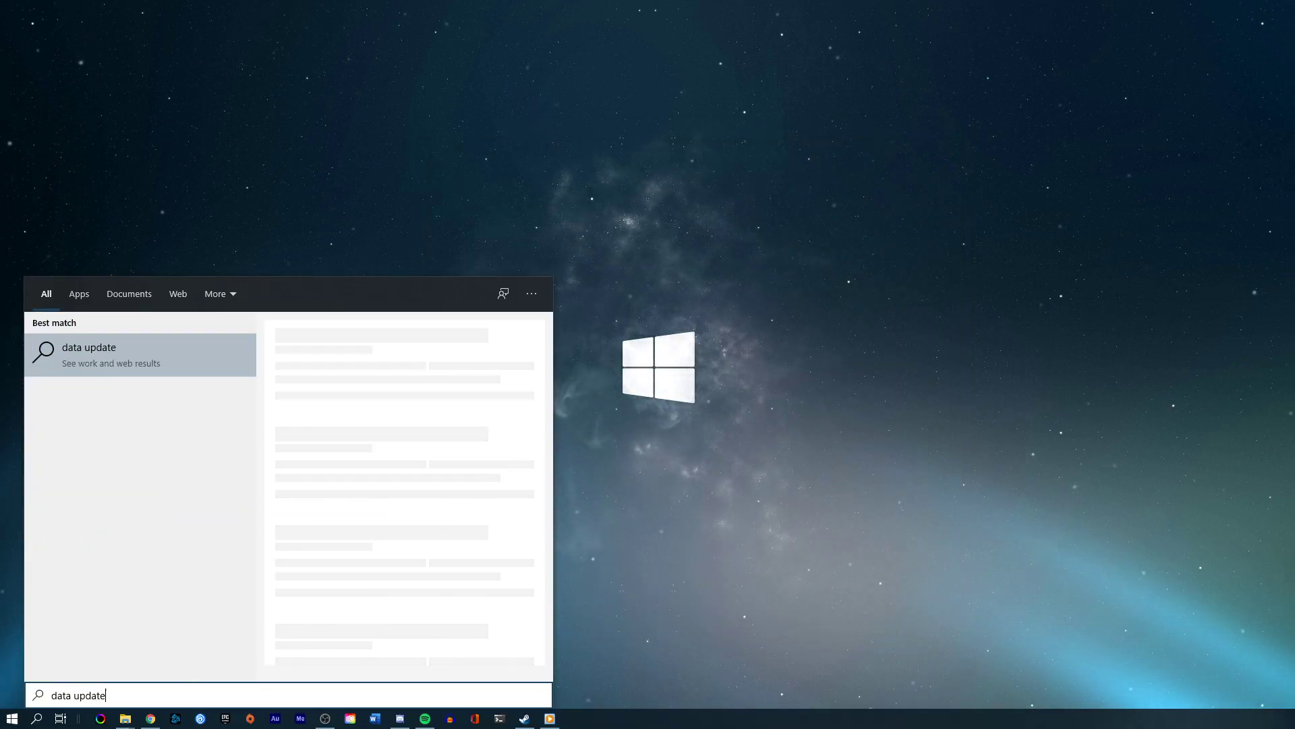
pyautogui.press('BackSpace')
pyautogui.press('BackSpace')
pyautogui.press('BackSpace')
pyautogui.press('BackSpace')
pyautogui.press('BackSpace')
pyautogui.press('BackSpace')
pyautogui.press('BackSpace')
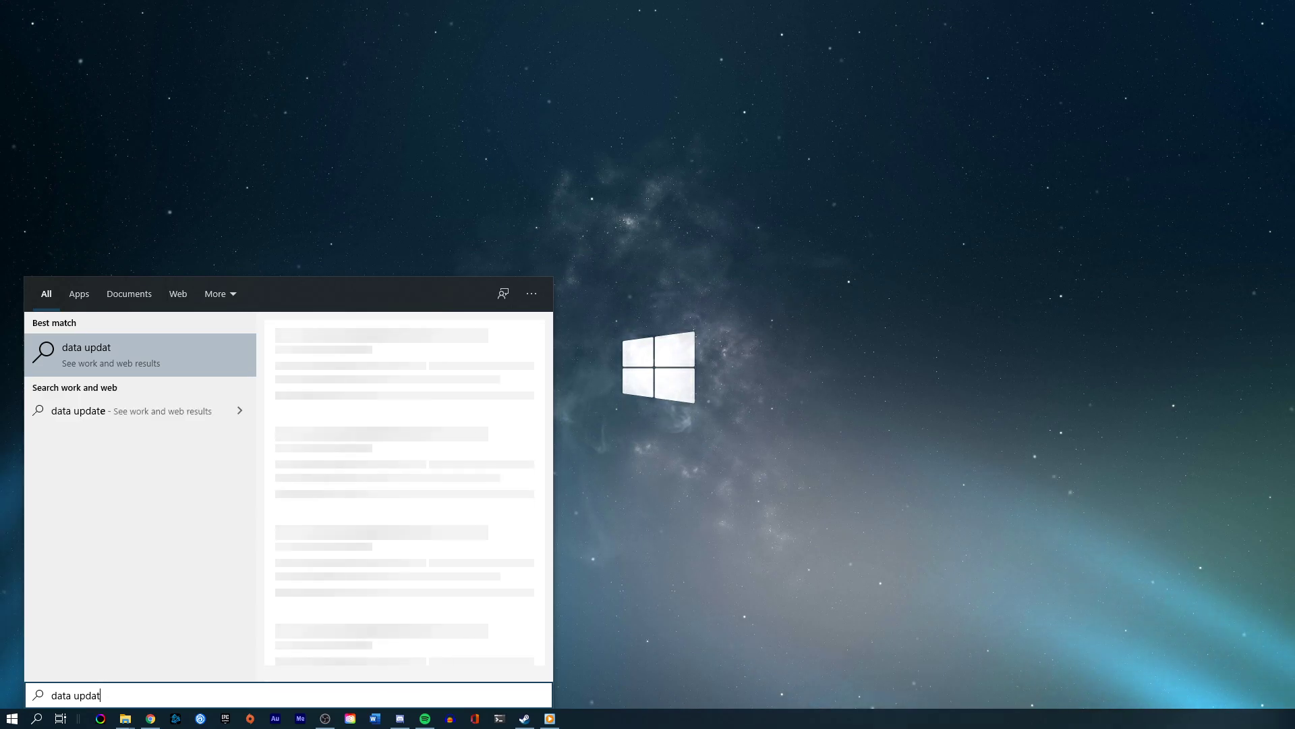
pyautogui.press('Return')
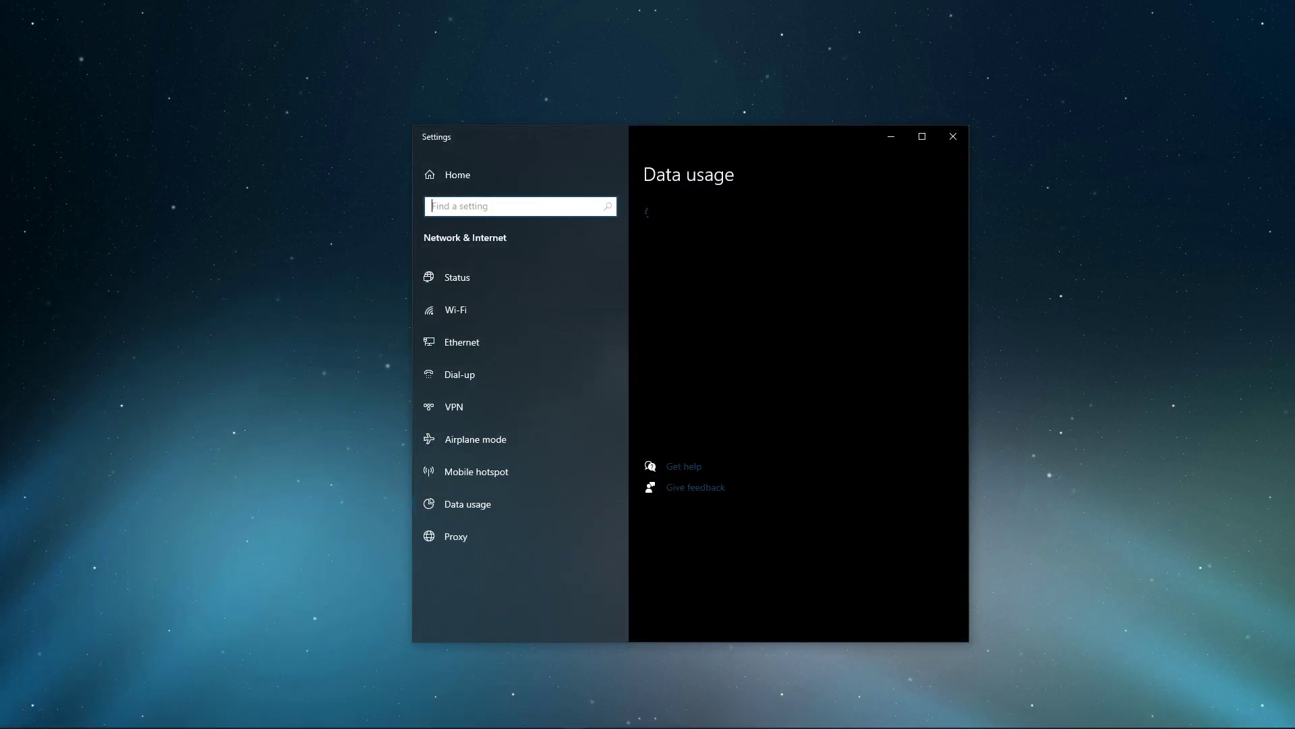
# Step: Show per-app data usage for the Ethernet connection and scroll through the list
pyautogui.click(685, 315)
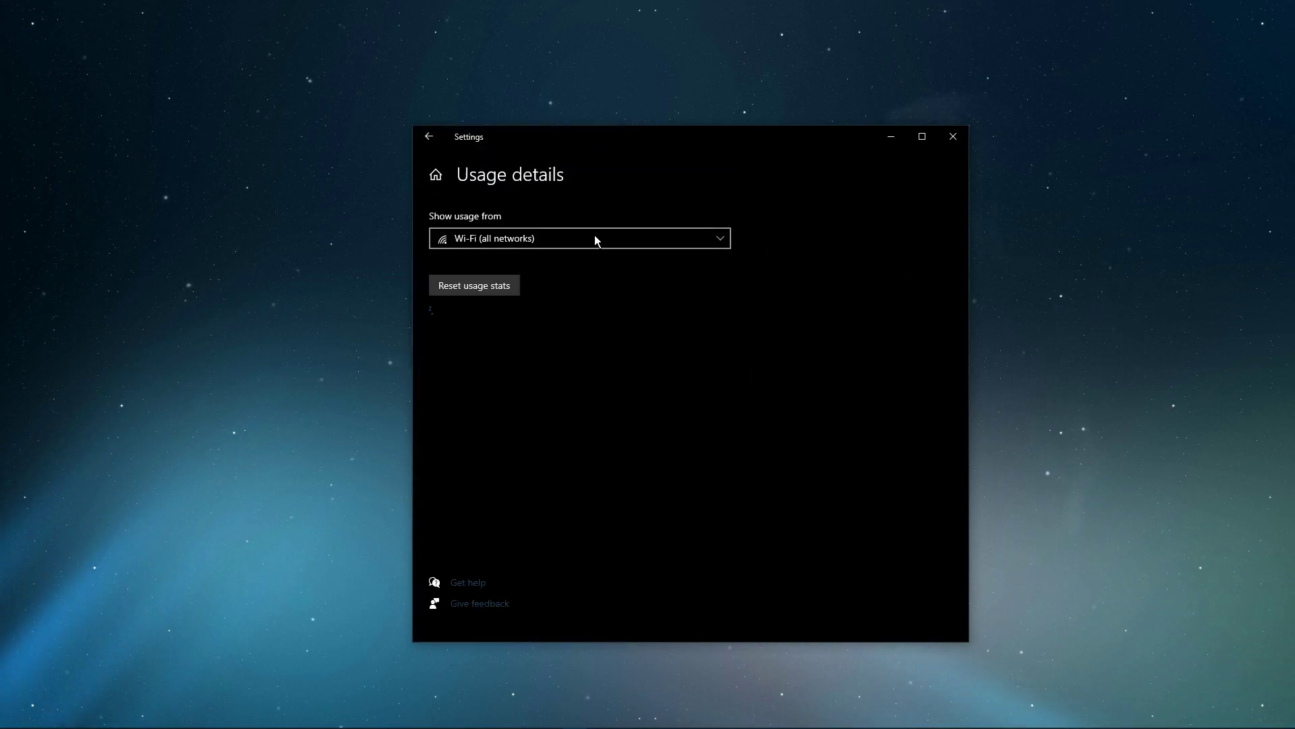
pyautogui.click(593, 236)
pyautogui.click(547, 260)
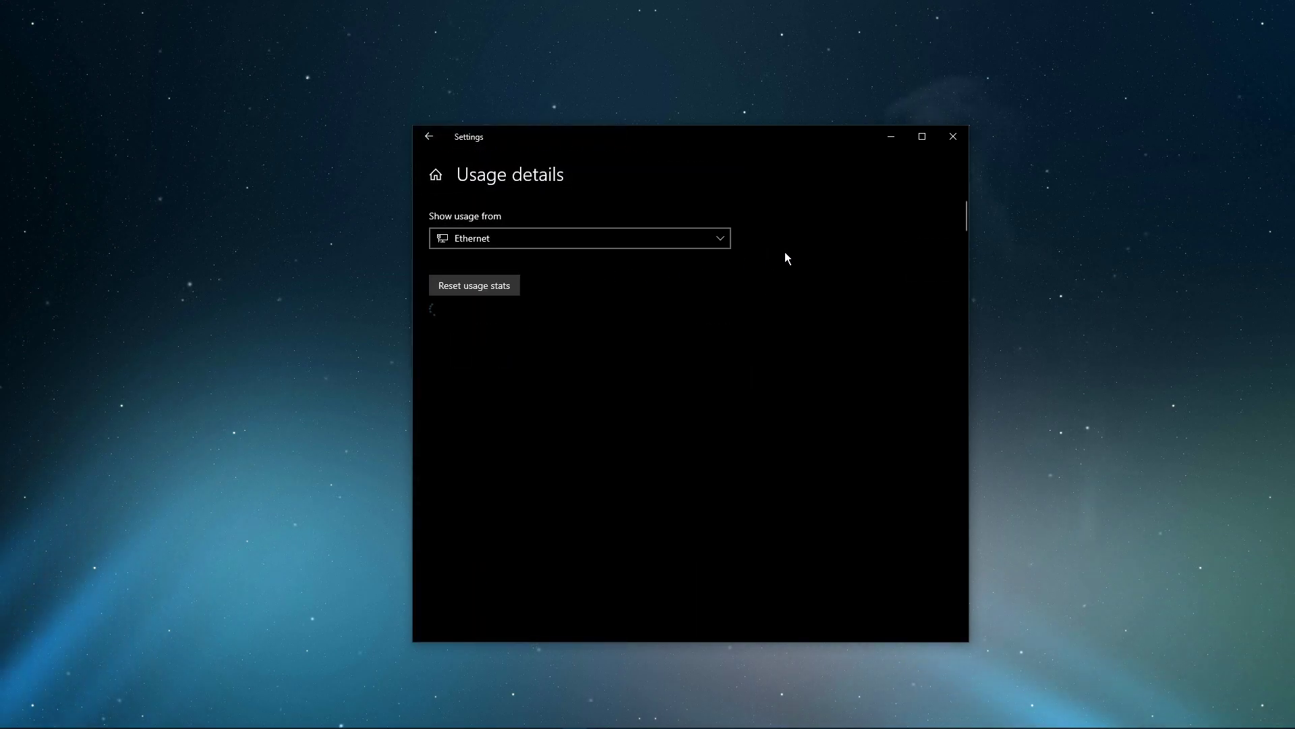
pyautogui.scroll(-2, 785, 254)
pyautogui.scroll(-5, 785, 253)
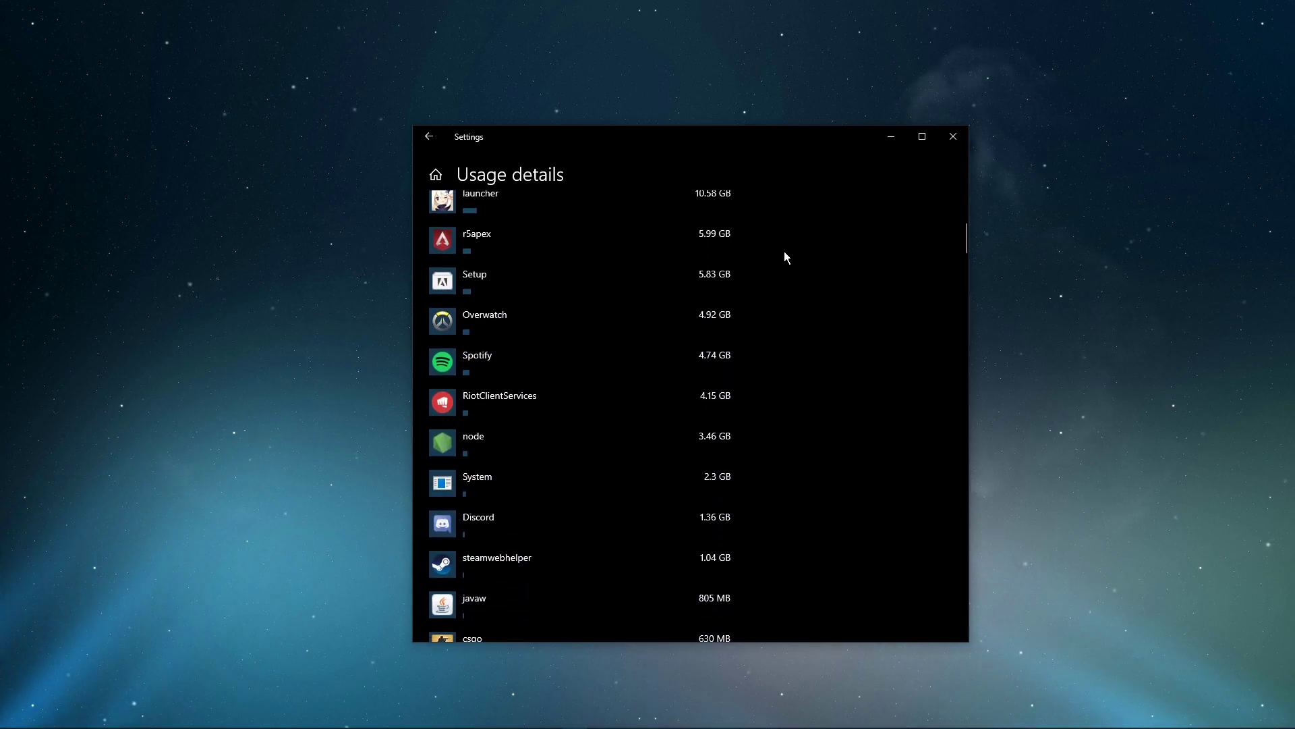
pyautogui.scroll(7, 785, 258)
# Step: Review the Background apps toggles via a 'backgrou' search, then close Settings
pyautogui.hotkey('alt', 'Left')
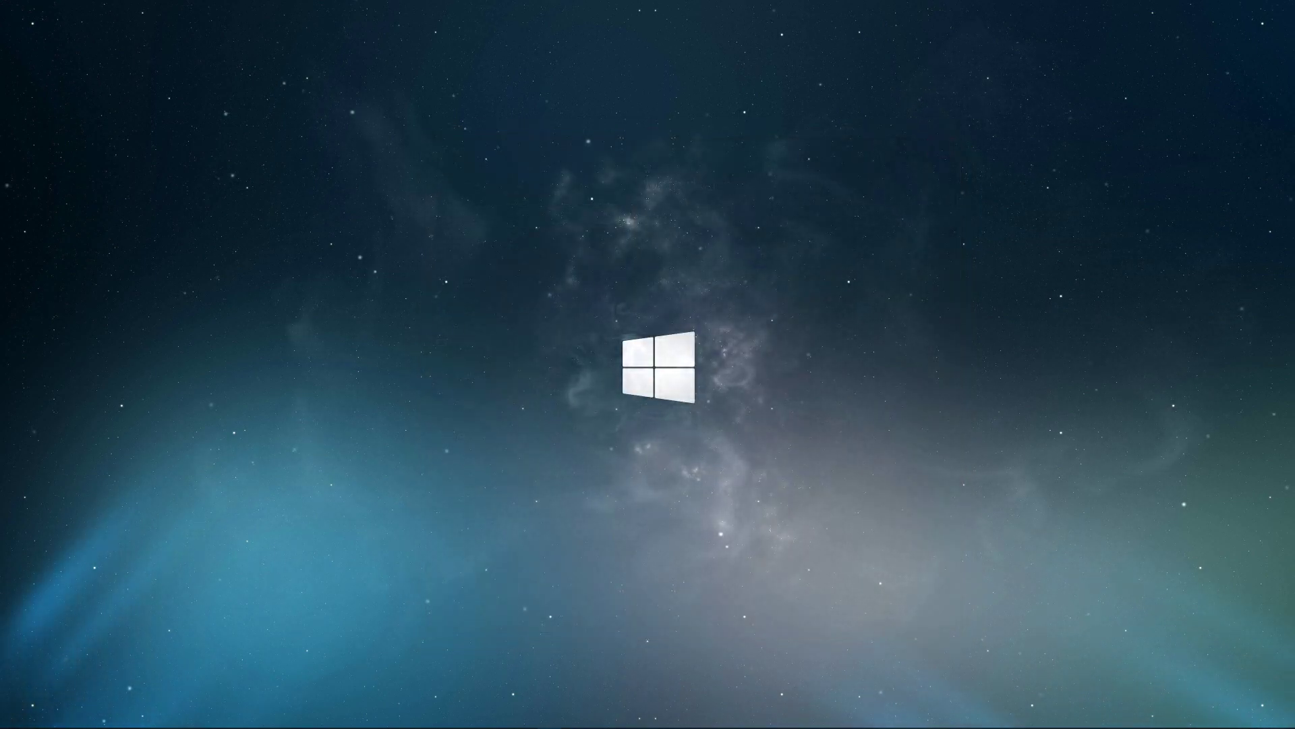
pyautogui.press('super')
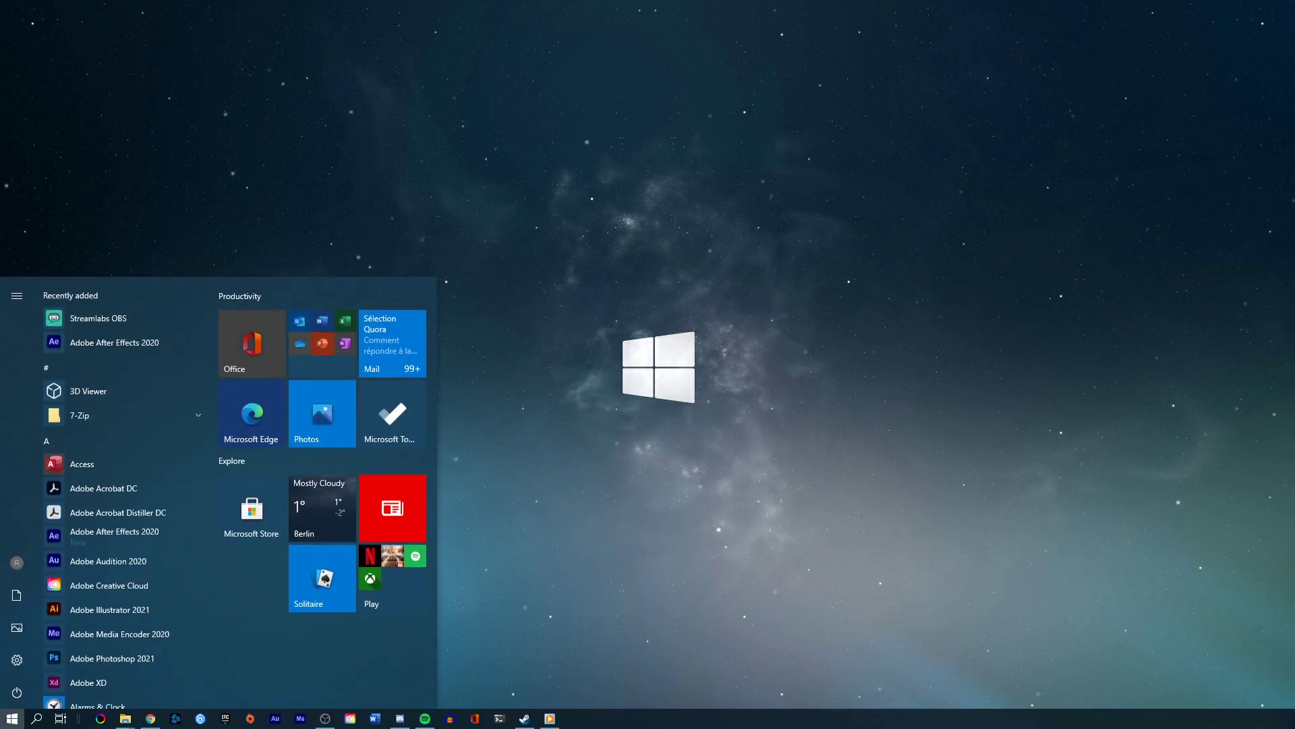
pyautogui.write('backgrou')
pyautogui.press('Return')
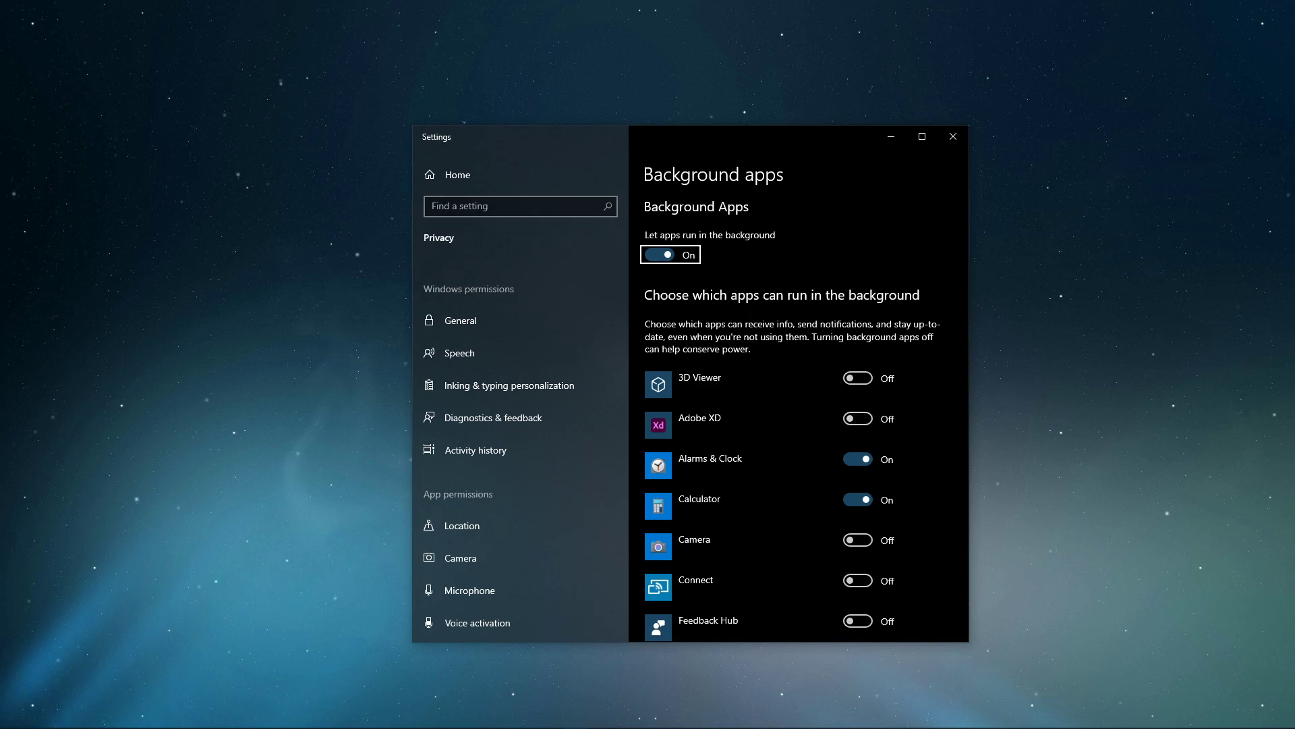
pyautogui.scroll(-5, 922, 221)
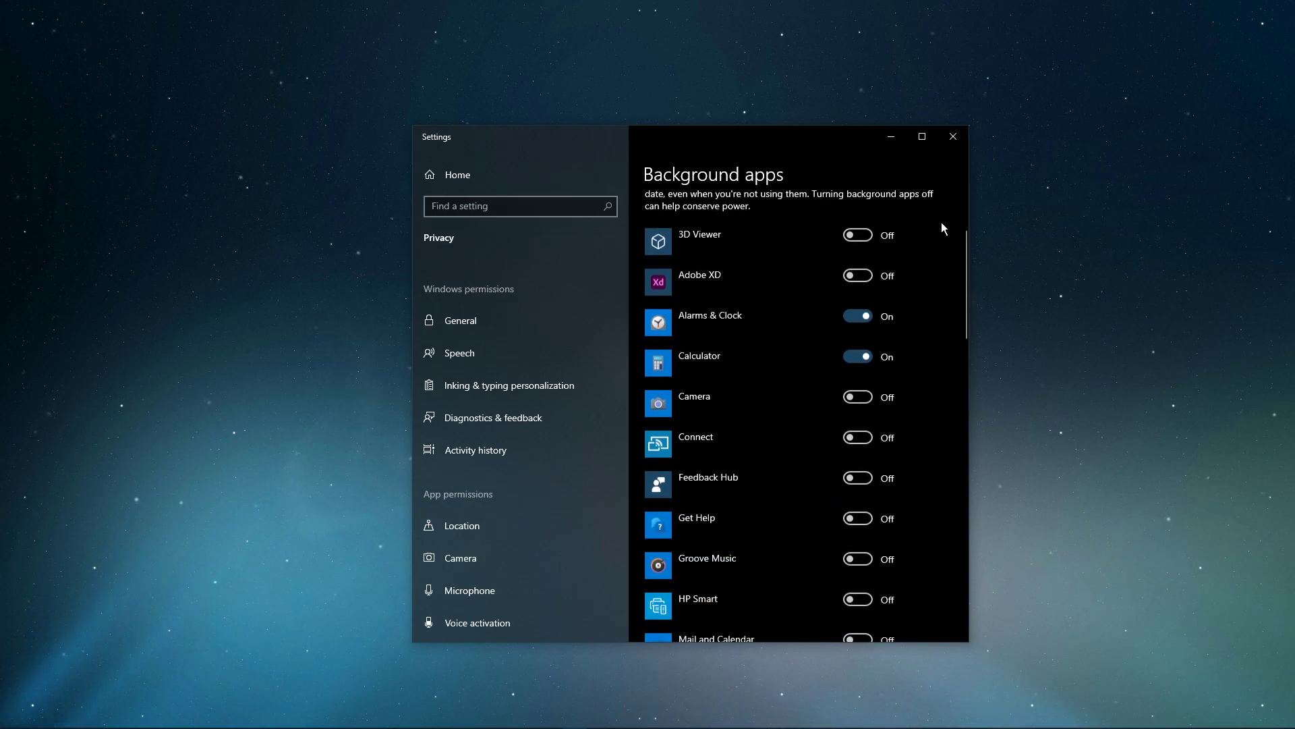
pyautogui.moveTo(967, 283); pyautogui.dragTo(972, 440)
pyautogui.click(951, 137)
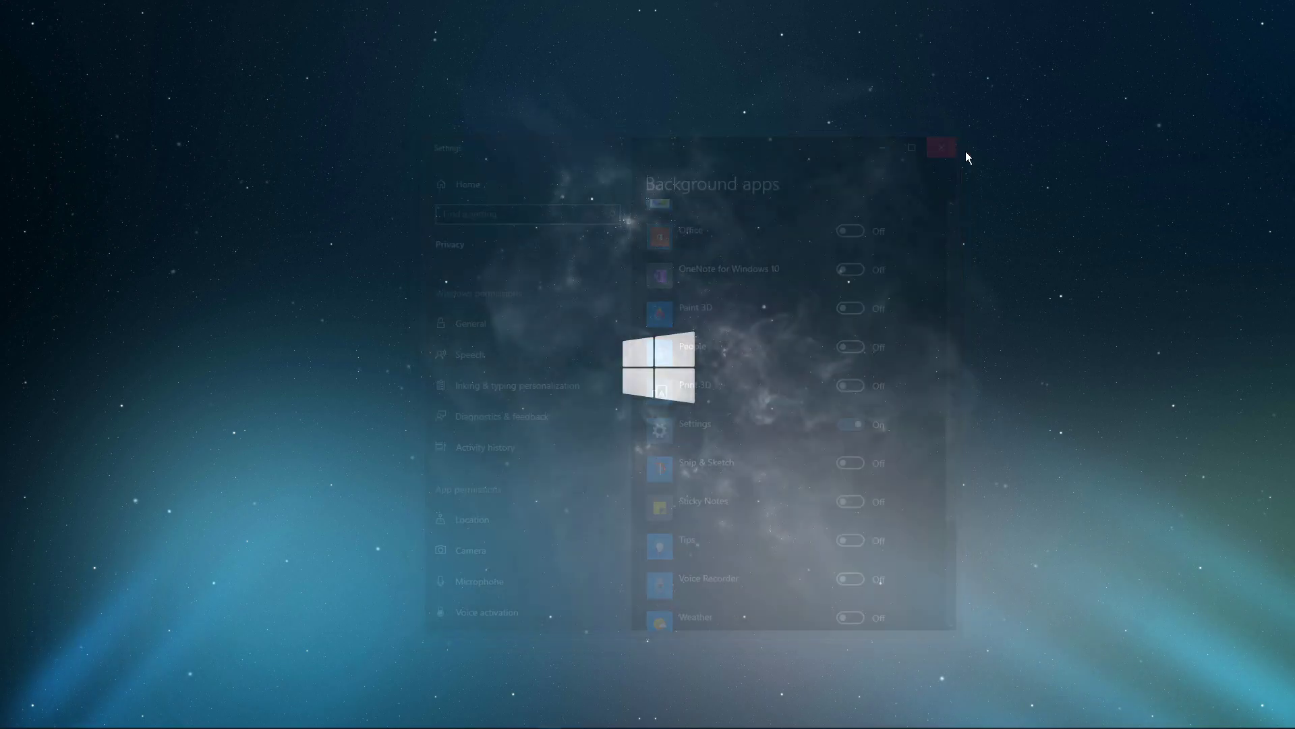
# Step: Open the %temp% folder from the Start search
pyautogui.press('super')
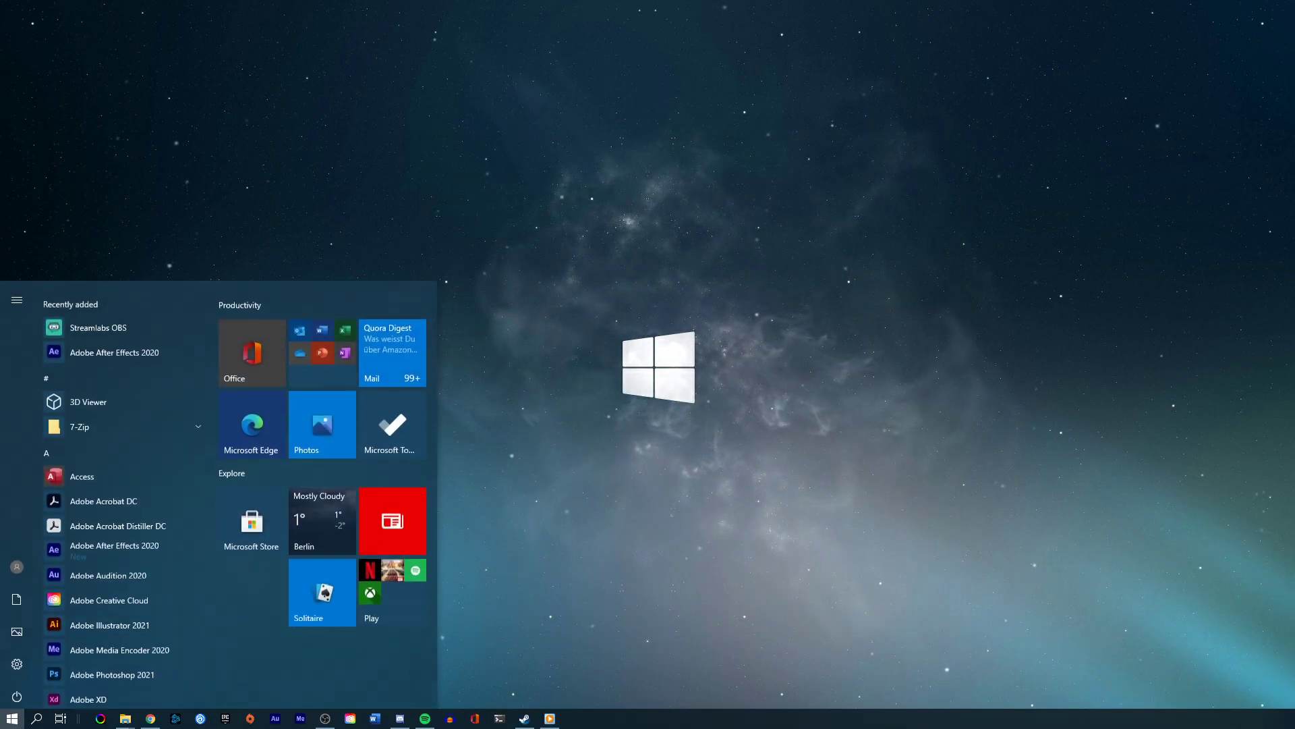
pyautogui.write('%temp%')
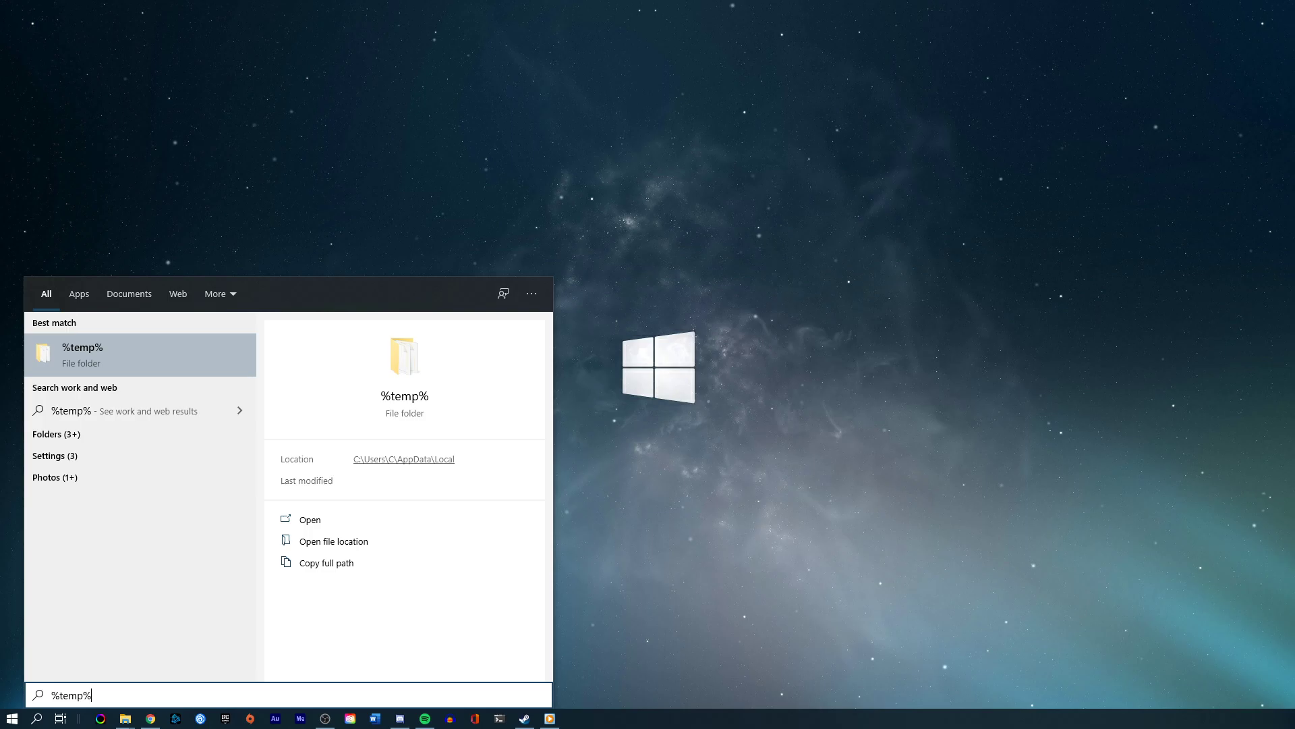
pyautogui.press('Return')
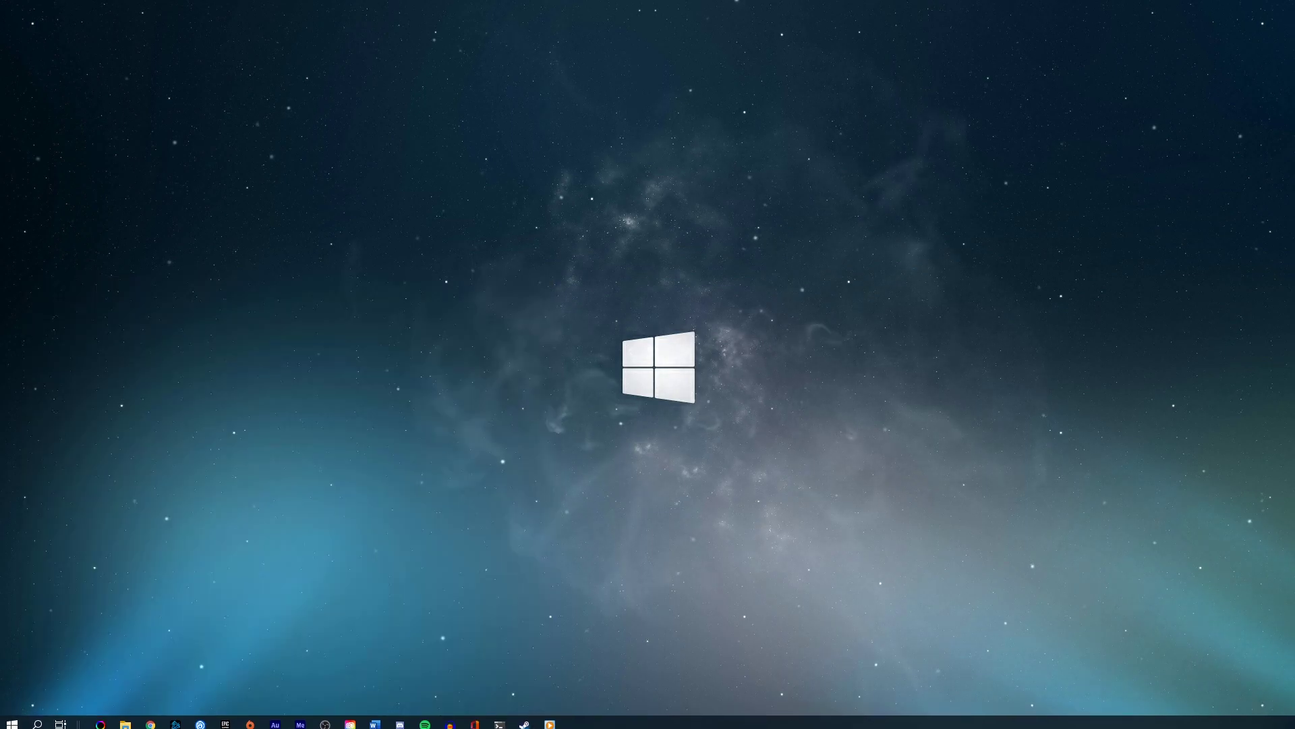
# Step: Delete all Temp folder contents, skipping every item still in use
pyautogui.hotkey('ctrl', 'a')
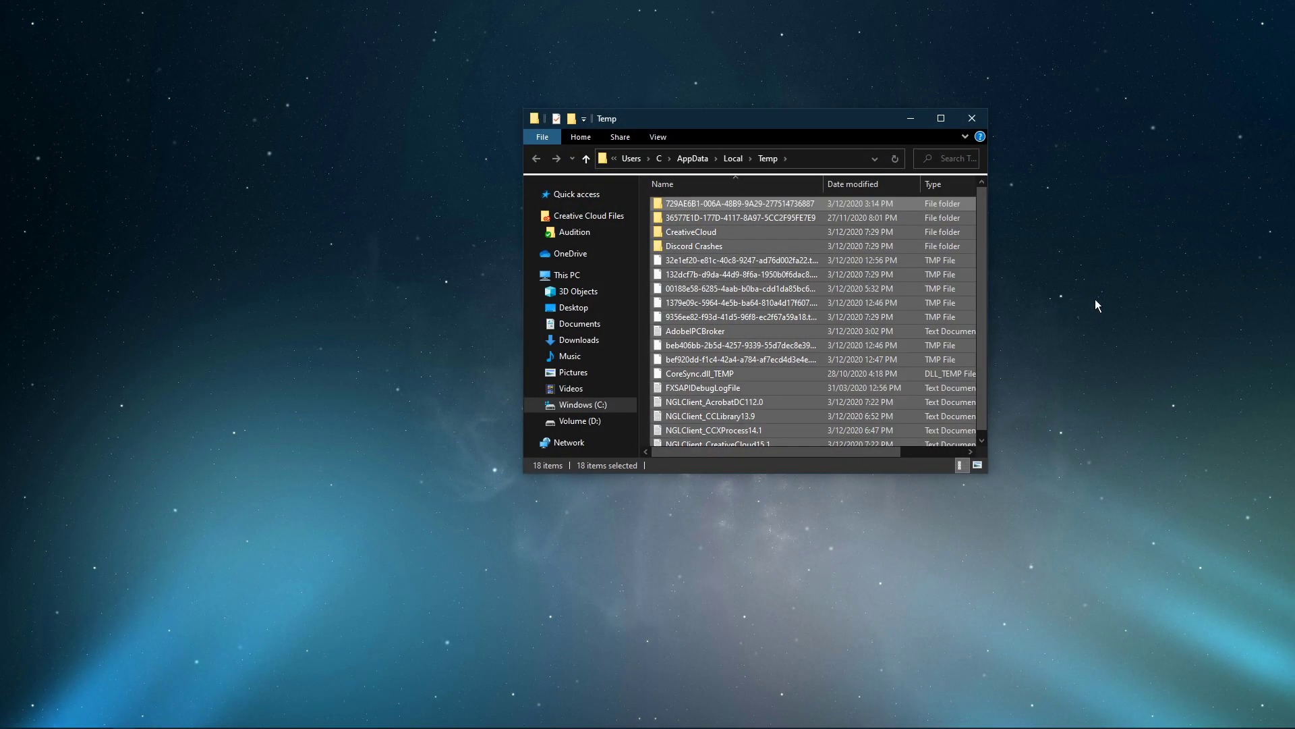
pyautogui.rightClick(747, 230)
pyautogui.click(780, 428)
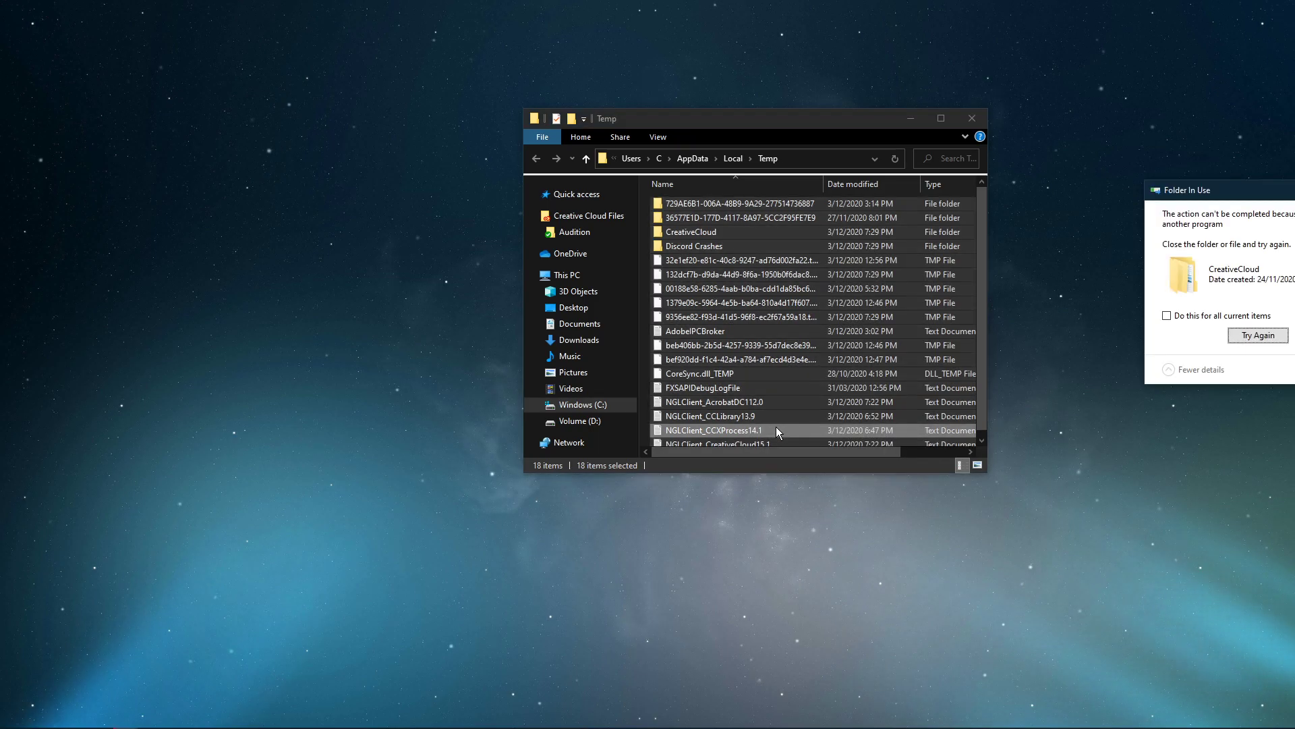
pyautogui.moveTo(1249, 197); pyautogui.dragTo(924, 229)
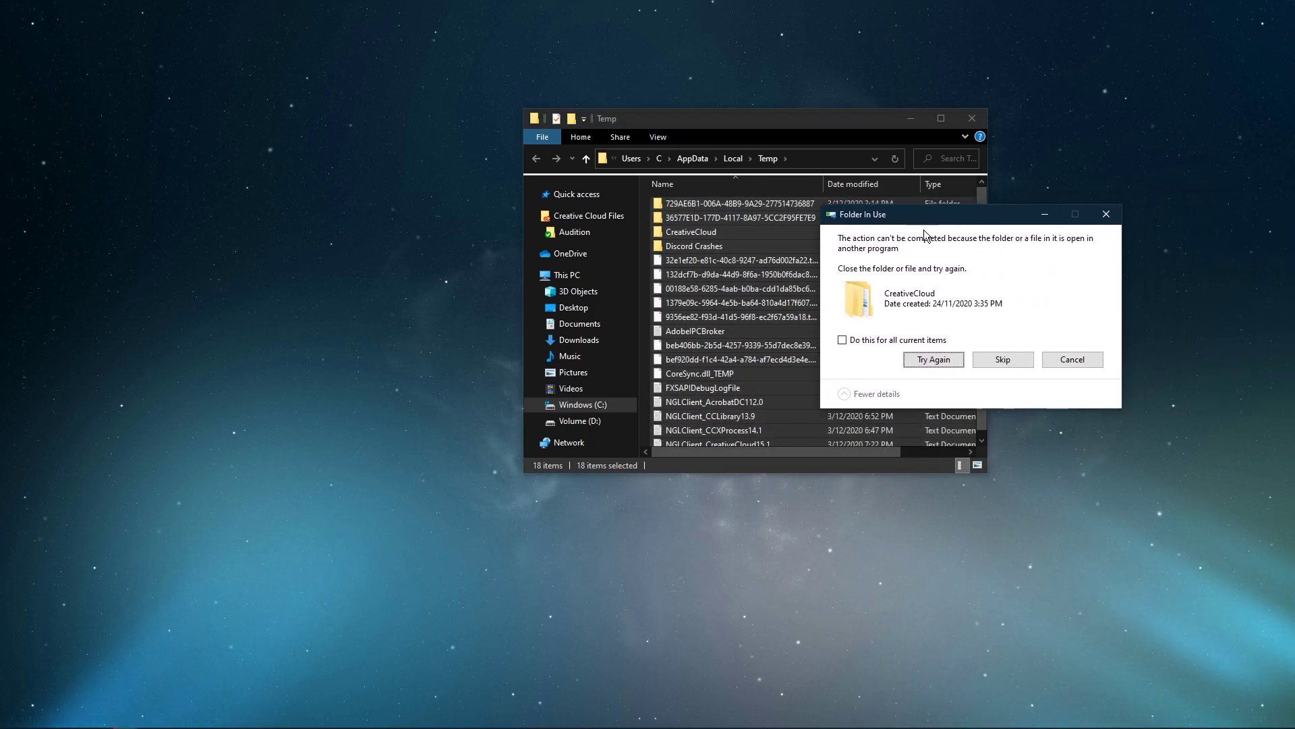
pyautogui.click(843, 340)
pyautogui.click(996, 361)
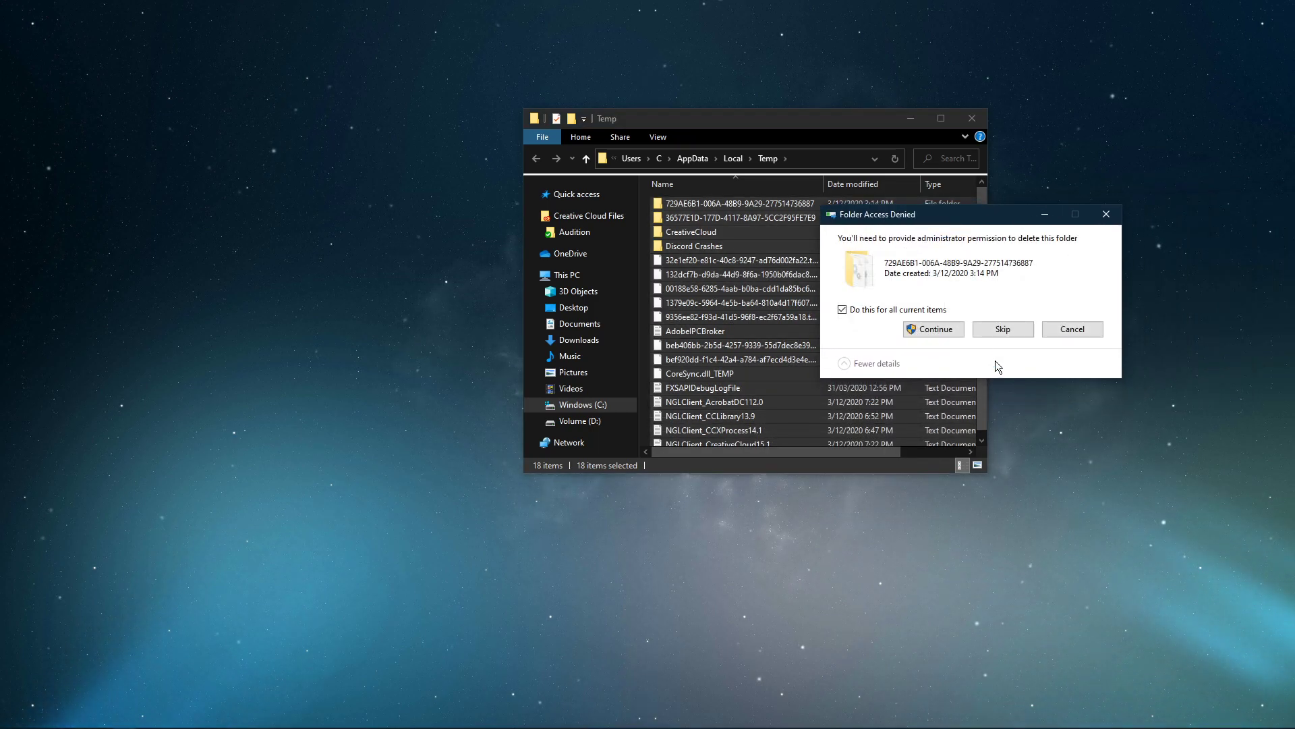
pyautogui.click(1001, 324)
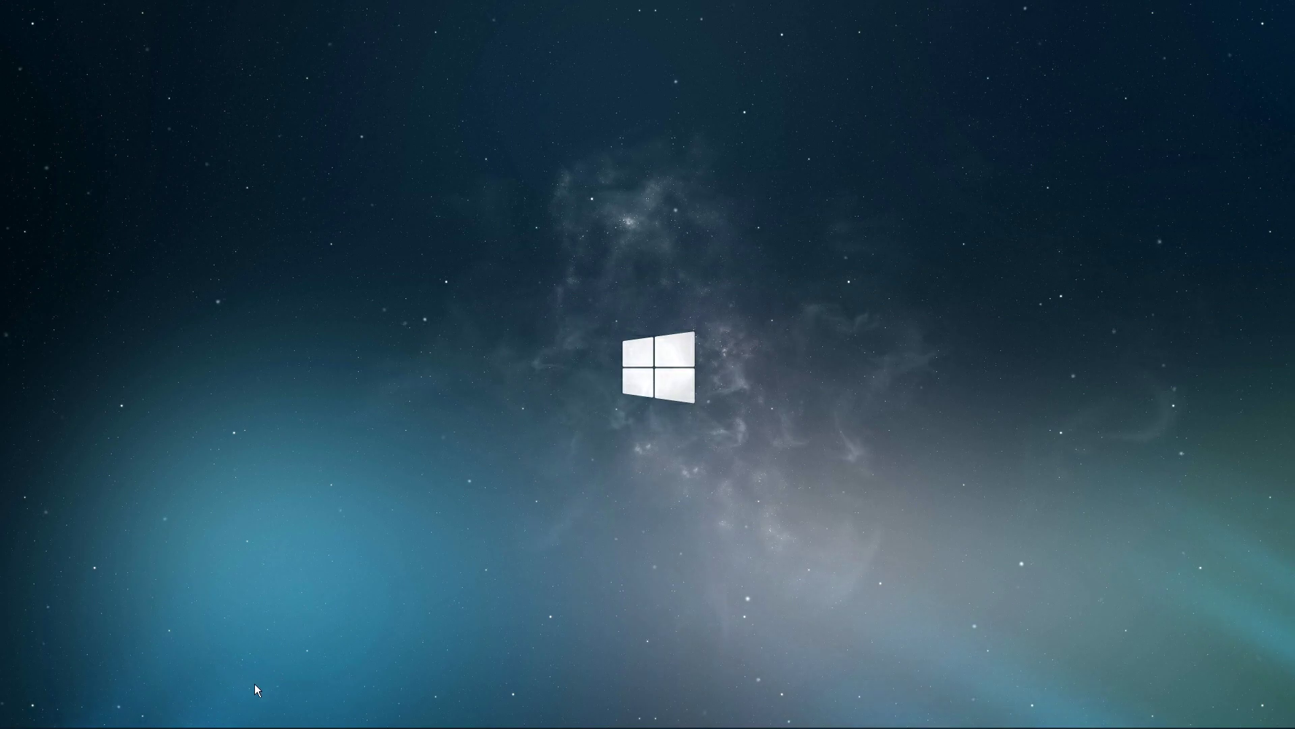
# Step: Run a speedtest.net test in Chrome: 9 ms ping, 60.82 Mbps download
pyautogui.click(149, 723)
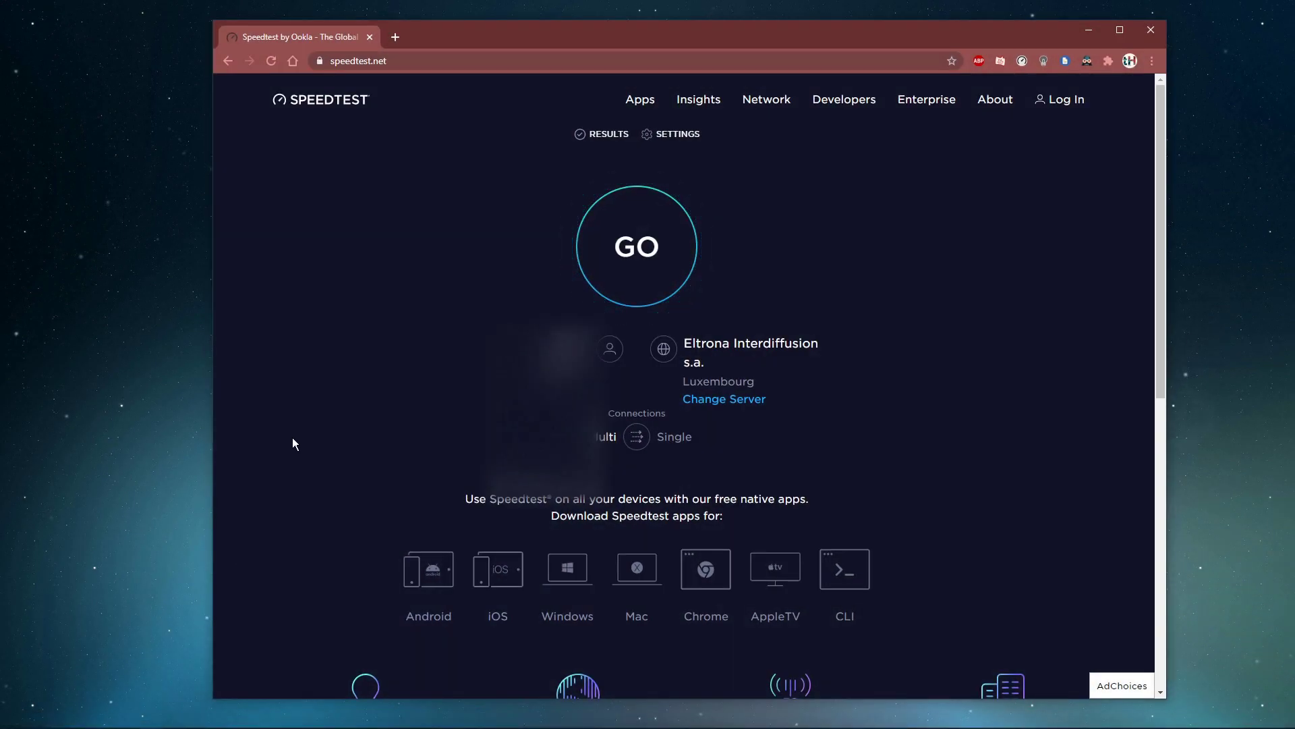
pyautogui.click(624, 244)
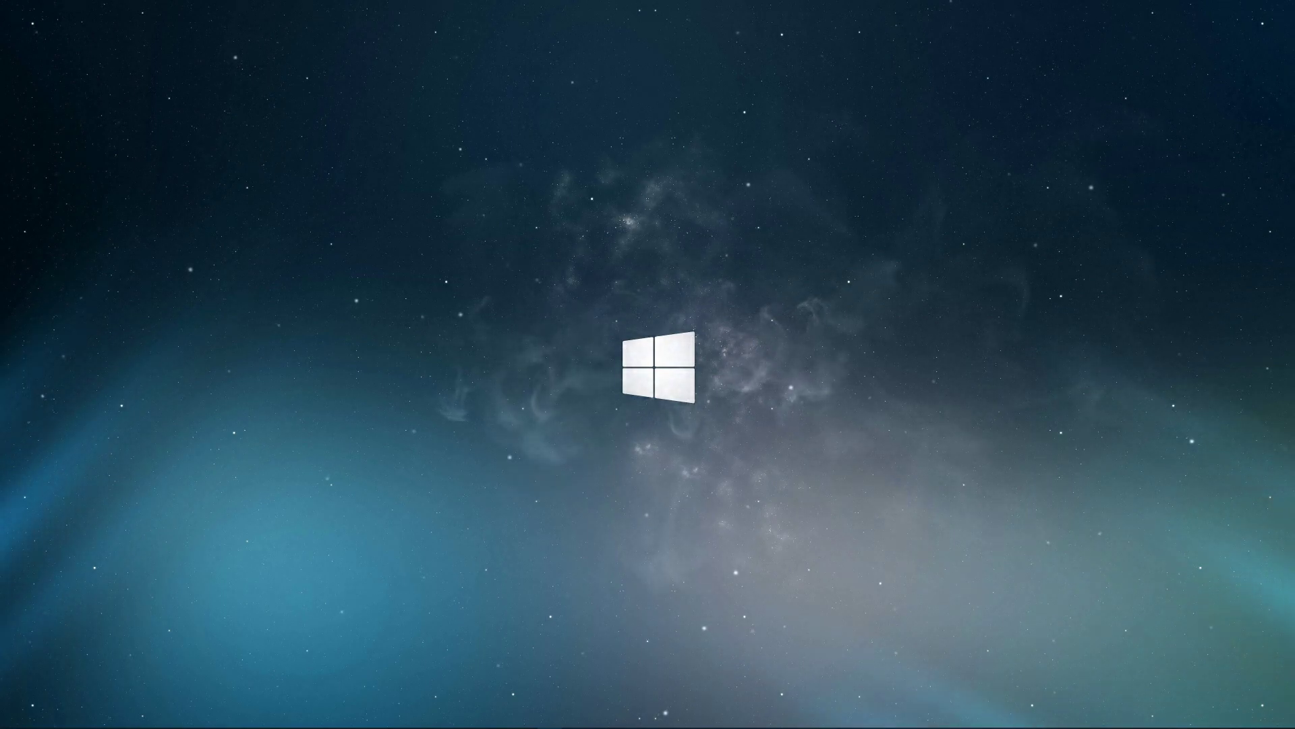
# Step: Launch Command Prompt via a 'cmd' search and move it to the centre
pyautogui.press('super')
pyautogui.write('cmd')
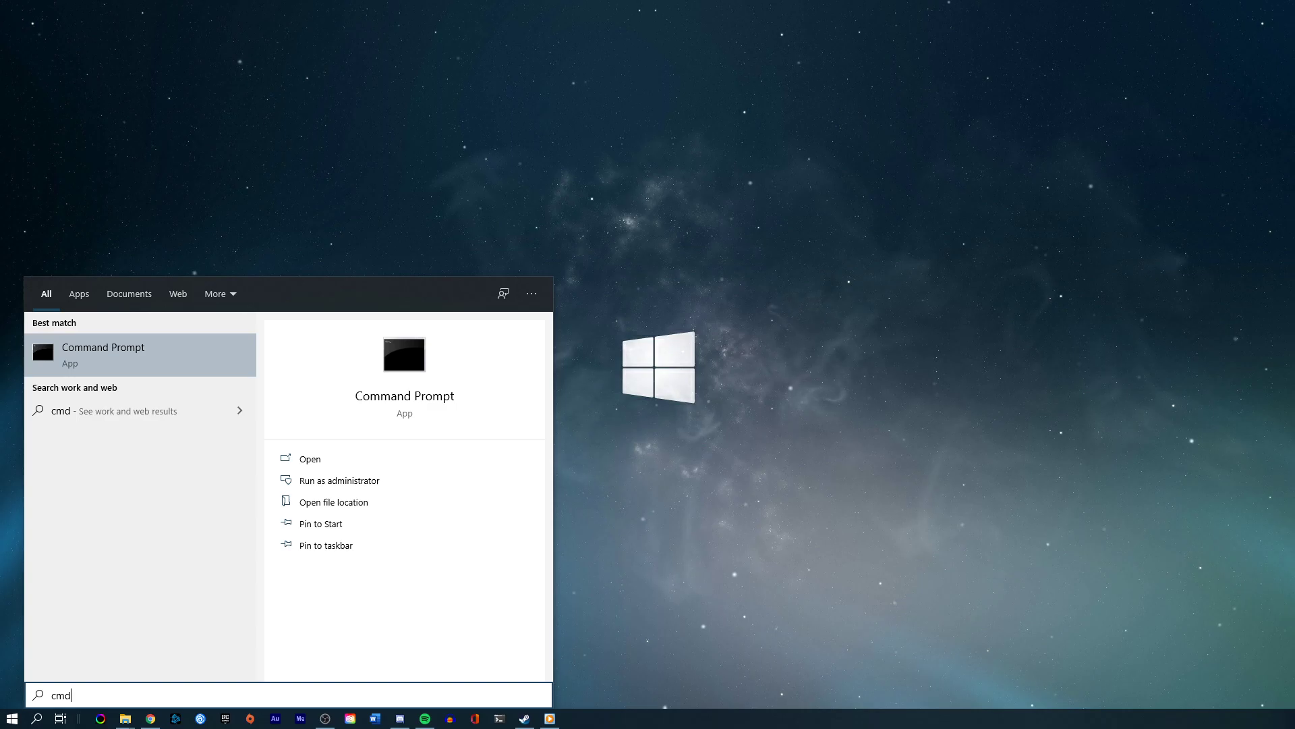
pyautogui.press('Return')
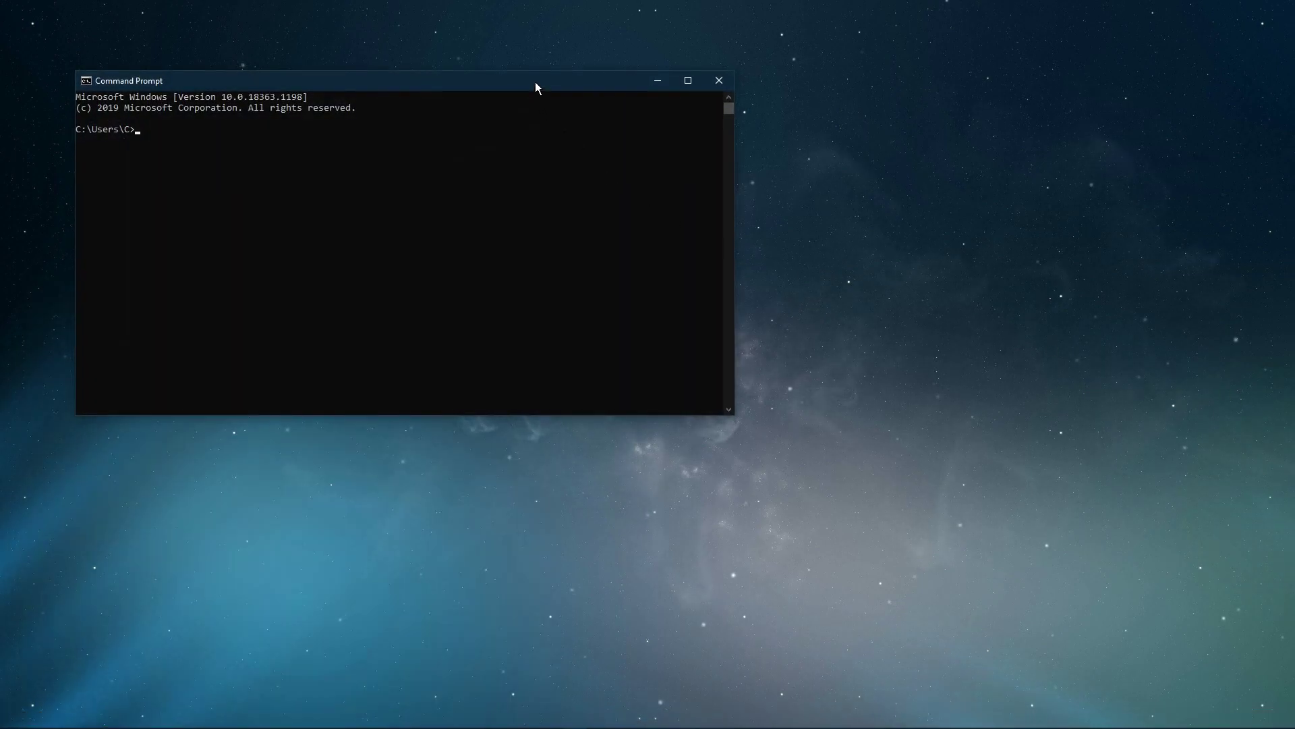
pyautogui.moveTo(535, 82); pyautogui.dragTo(889, 180)
# Step: Ping google.com (4/4 received, 0% loss, 15 ms average), then type ipconfig /flushdns
pyautogui.write('ip')
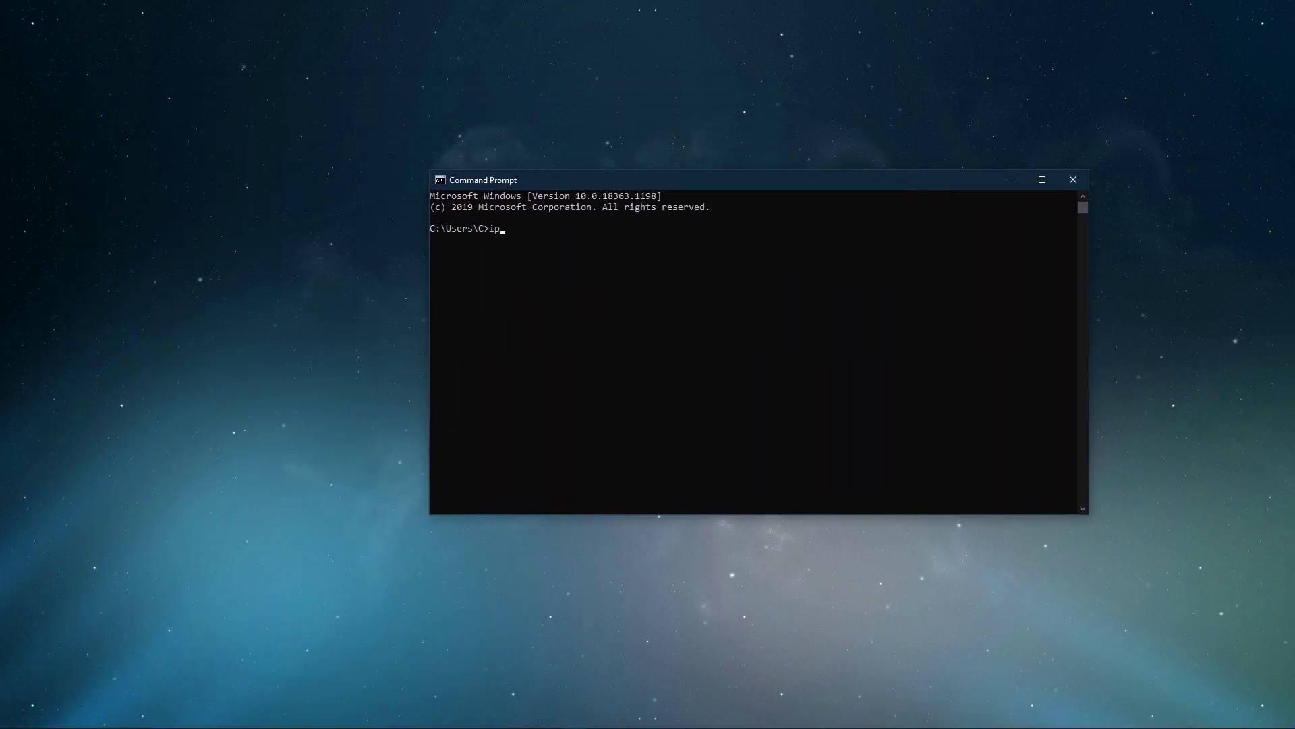
pyautogui.write('config')
pyautogui.press('BackSpace')
pyautogui.press('BackSpace')
pyautogui.press('BackSpace')
pyautogui.press('BackSpace')
pyautogui.press('BackSpace')
pyautogui.press('BackSpace')
pyautogui.press('BackSpace')
pyautogui.press('BackSpace')
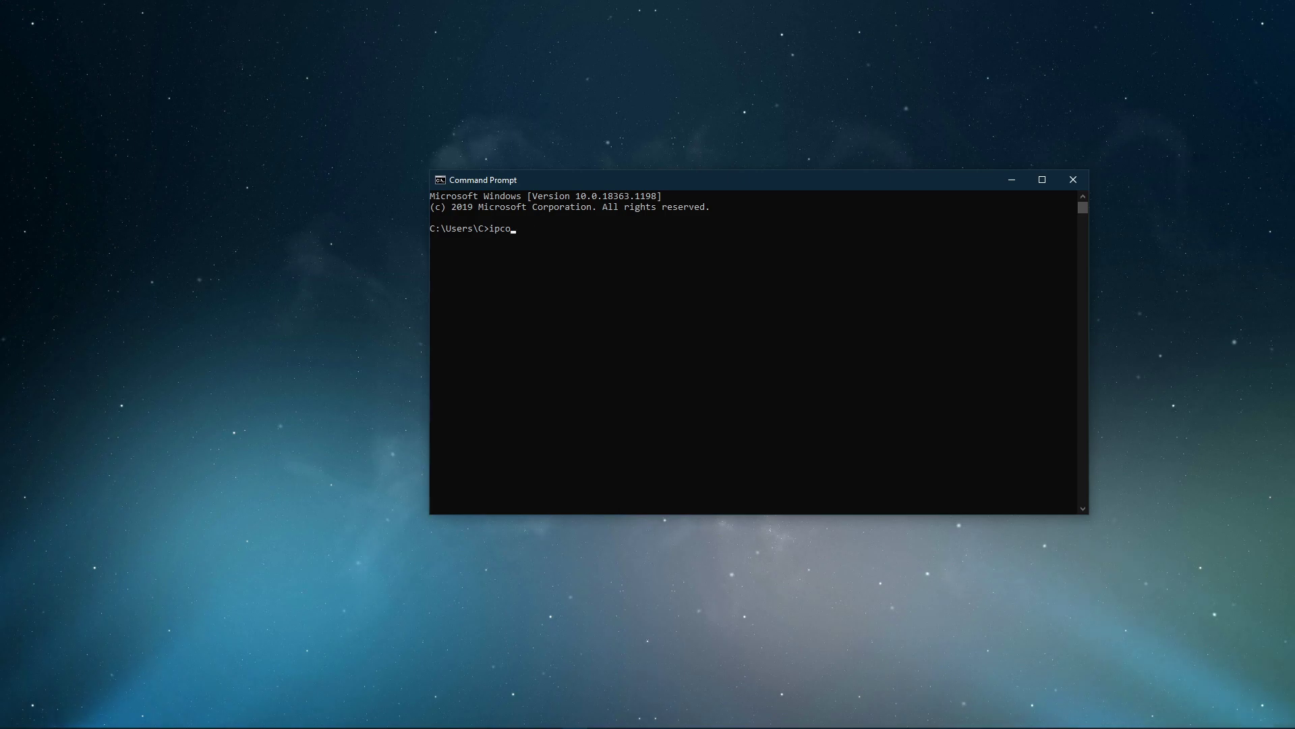
pyautogui.write('ping goo')
pyautogui.write('gle')
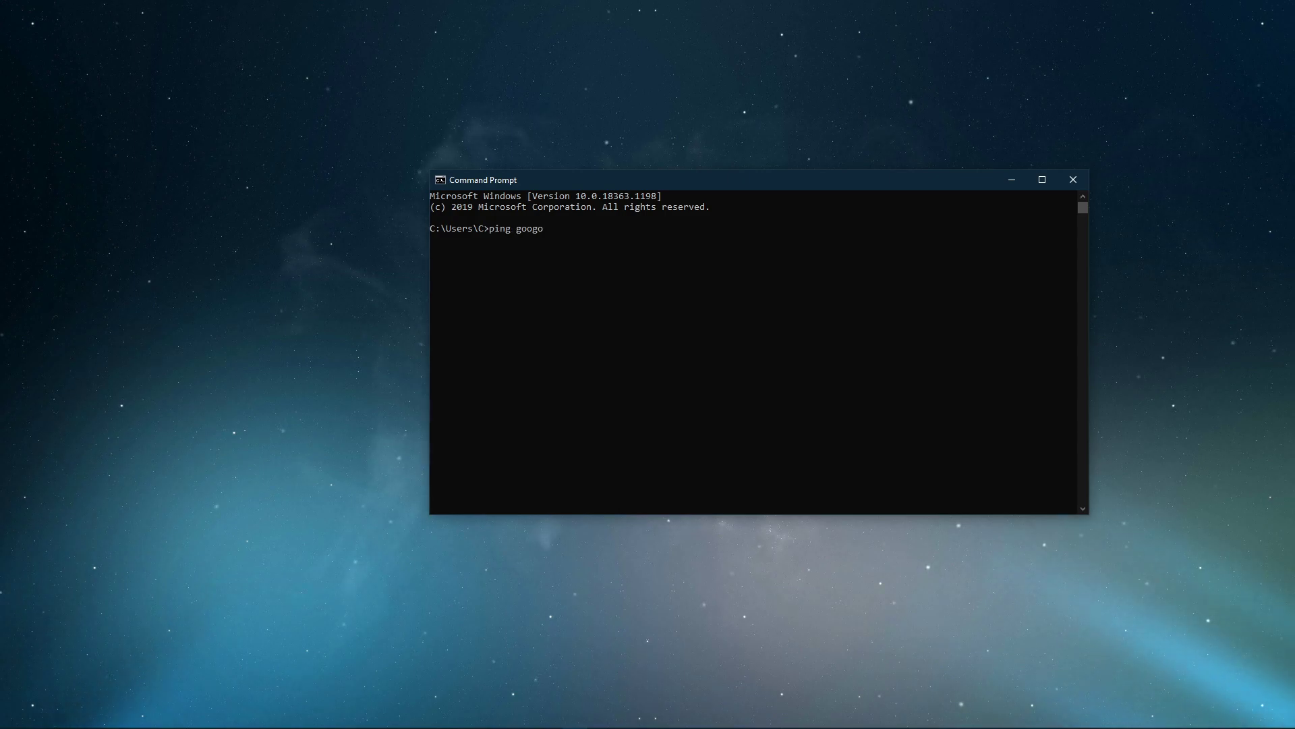
pyautogui.press('BackSpace')
pyautogui.write('le.com')
pyautogui.press('Return')
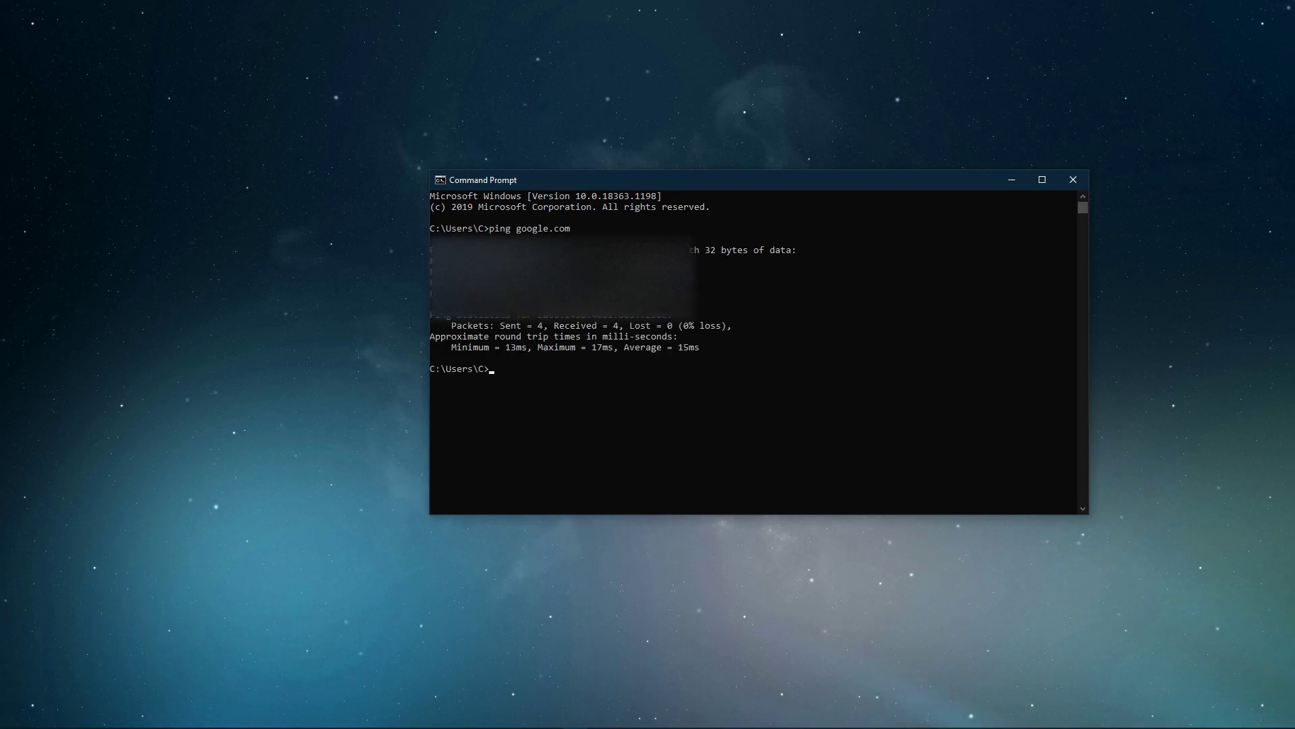
pyautogui.write('ipconfig /f')
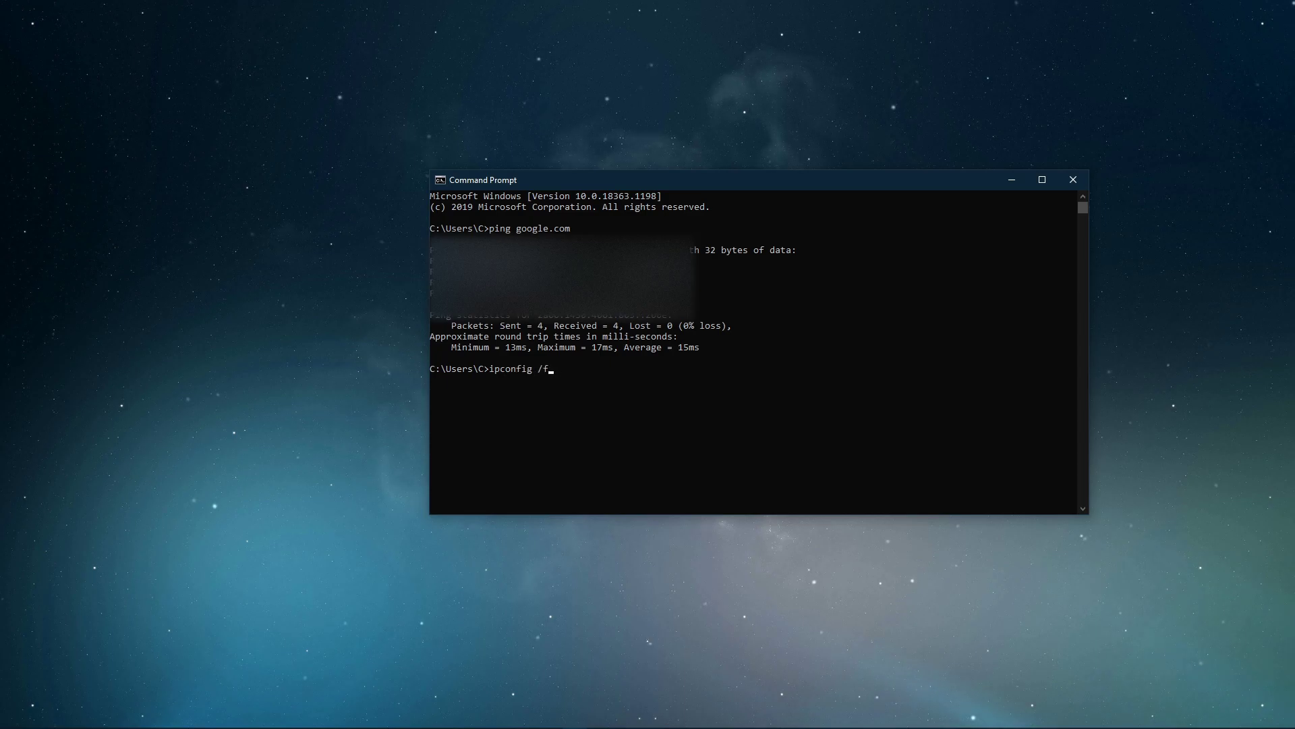
pyautogui.write('lushdns')
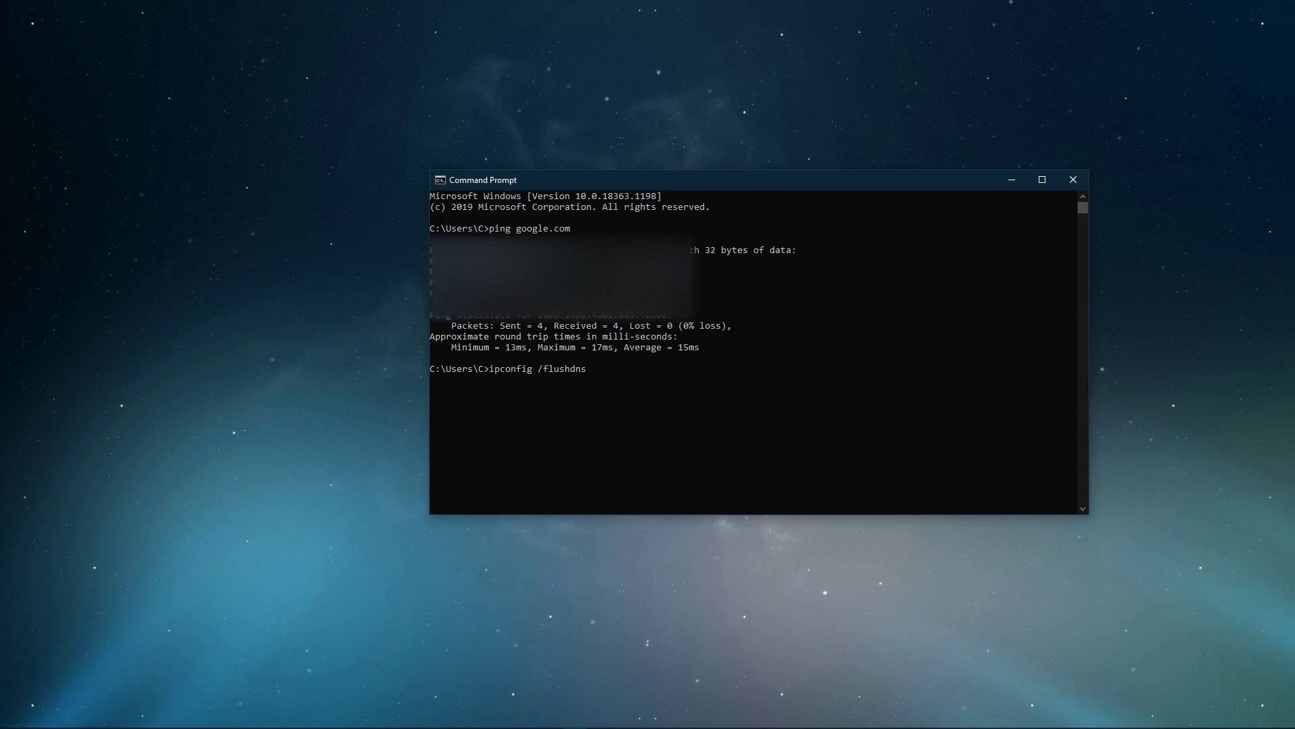
# Step: Run ipconfig /flushdns to flush the DNS resolver cache
pyautogui.press('Return')
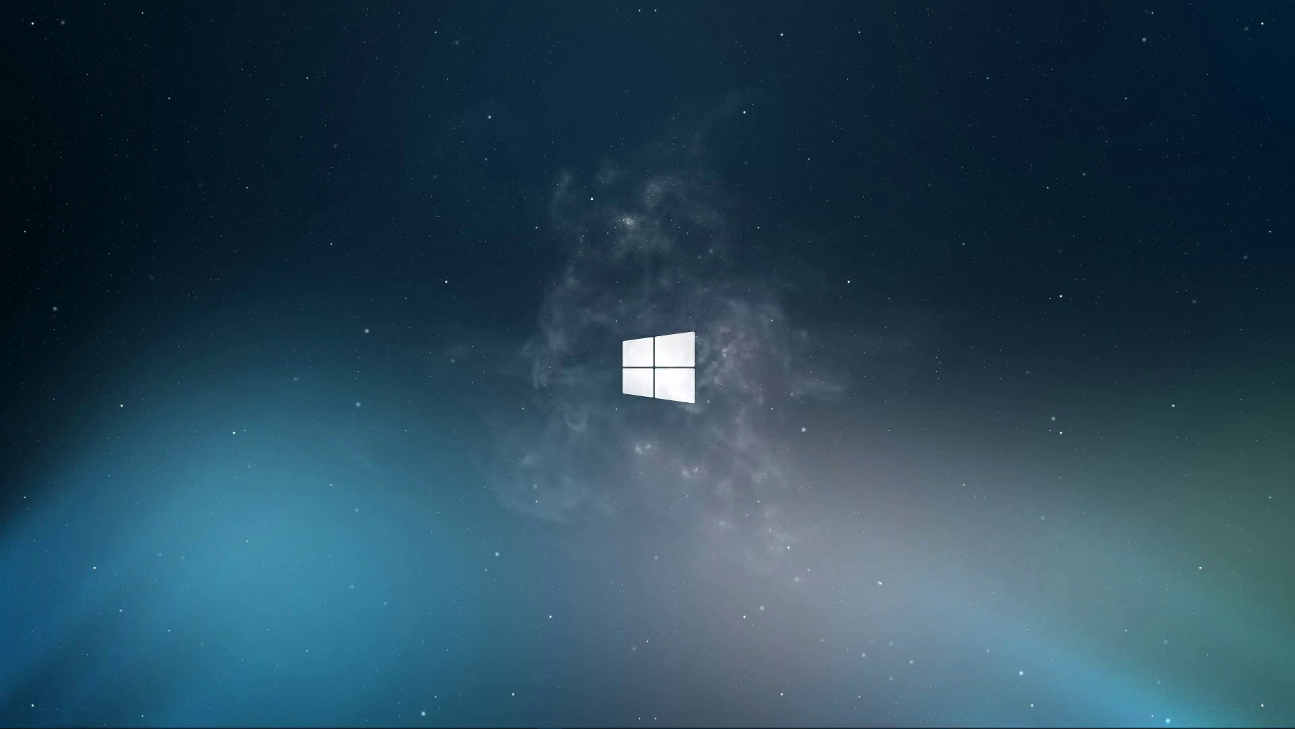
# Step: Open Resource Monitor from Task Manager's Performance view, then close Task Manager
pyautogui.rightClick(740, 715)
pyautogui.click(756, 650)
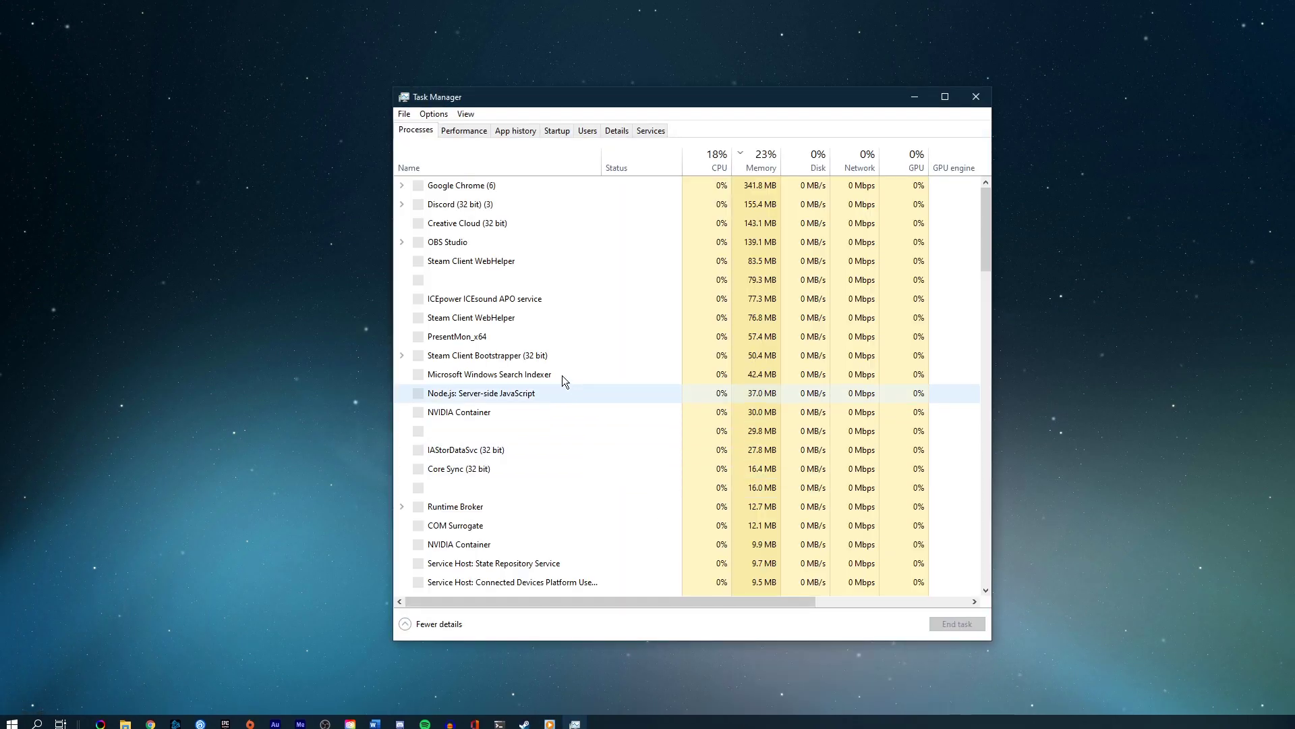
pyautogui.click(464, 131)
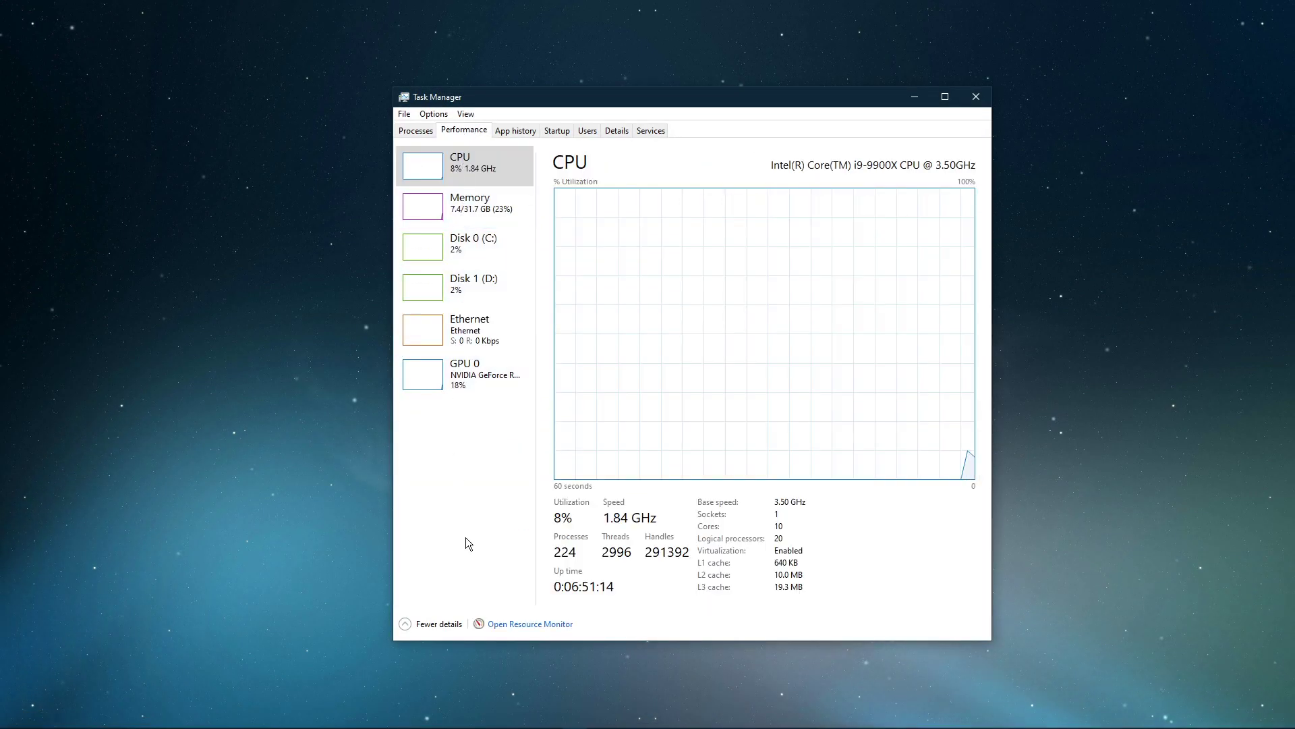
pyautogui.click(499, 624)
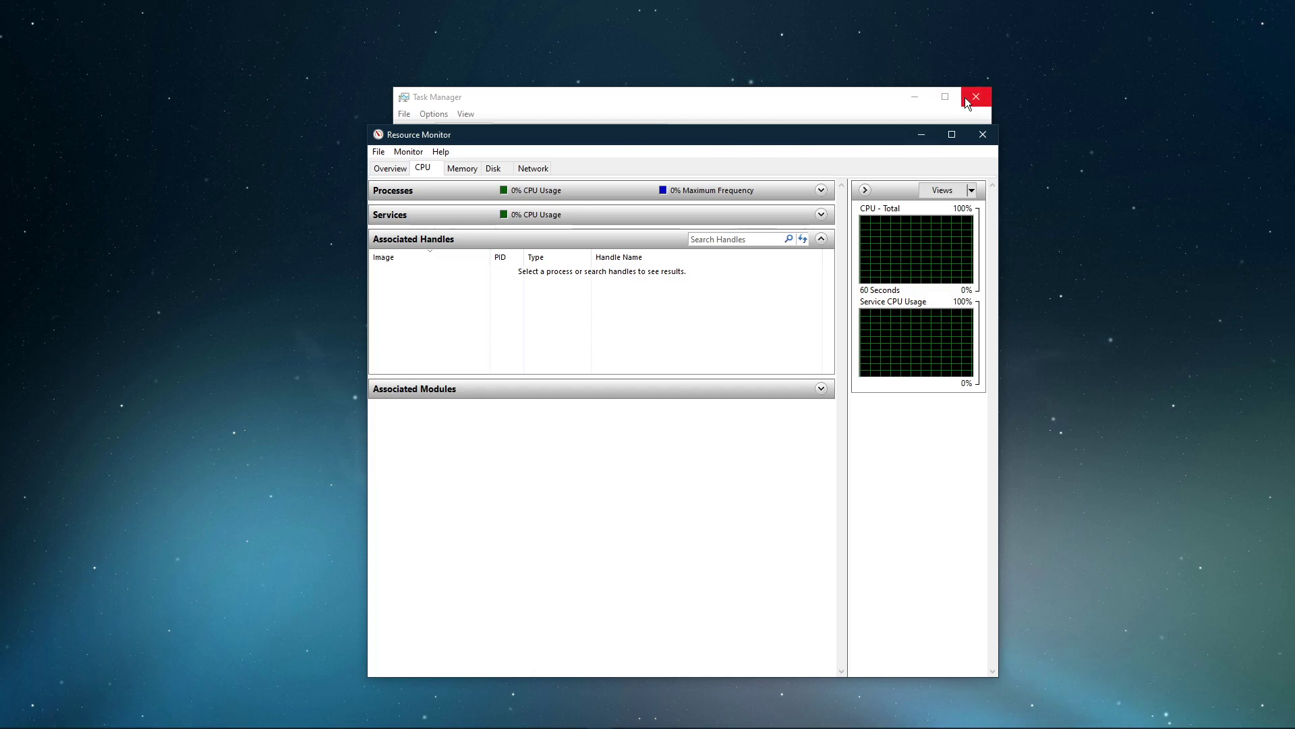
pyautogui.click(969, 97)
# Step: Inspect network-using processes such as Discord.exe and steam.exe in Resource Monitor's Network view
pyautogui.click(533, 168)
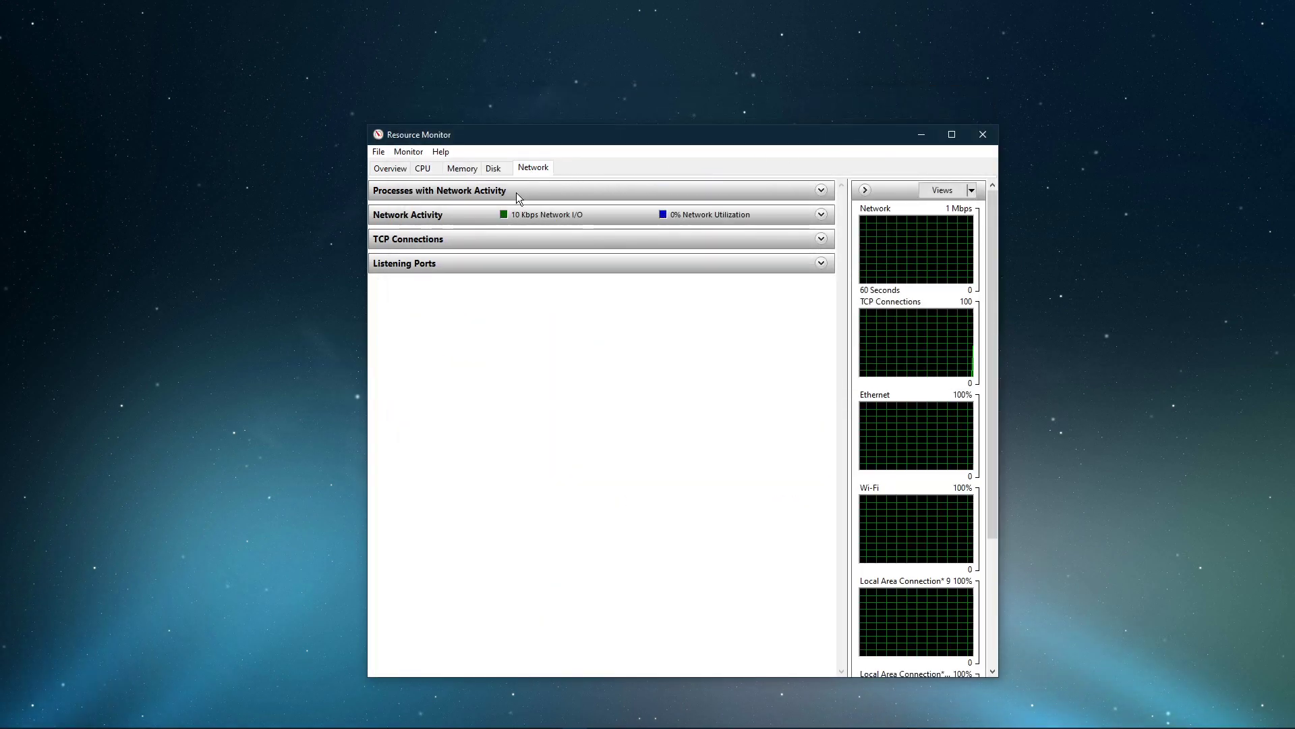
pyautogui.click(516, 192)
pyautogui.moveTo(615, 143); pyautogui.dragTo(583, 123)
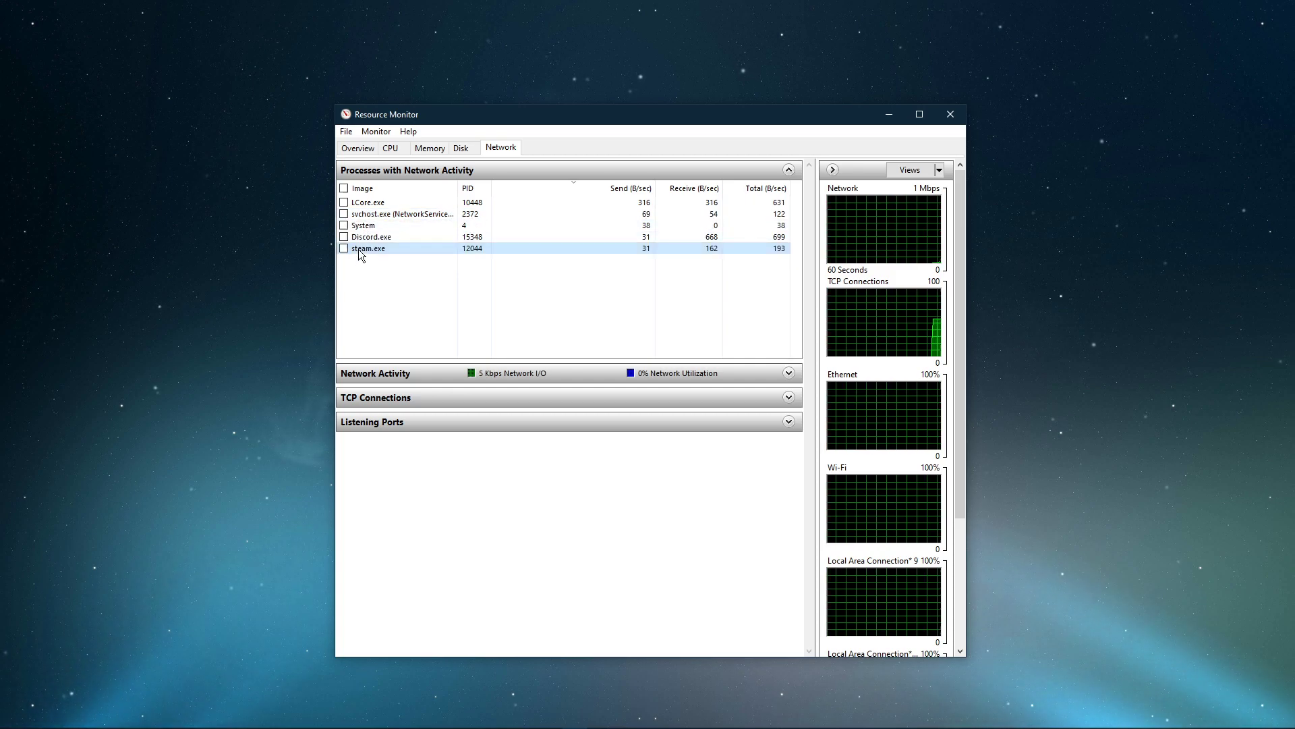
pyautogui.rightClick(372, 237)
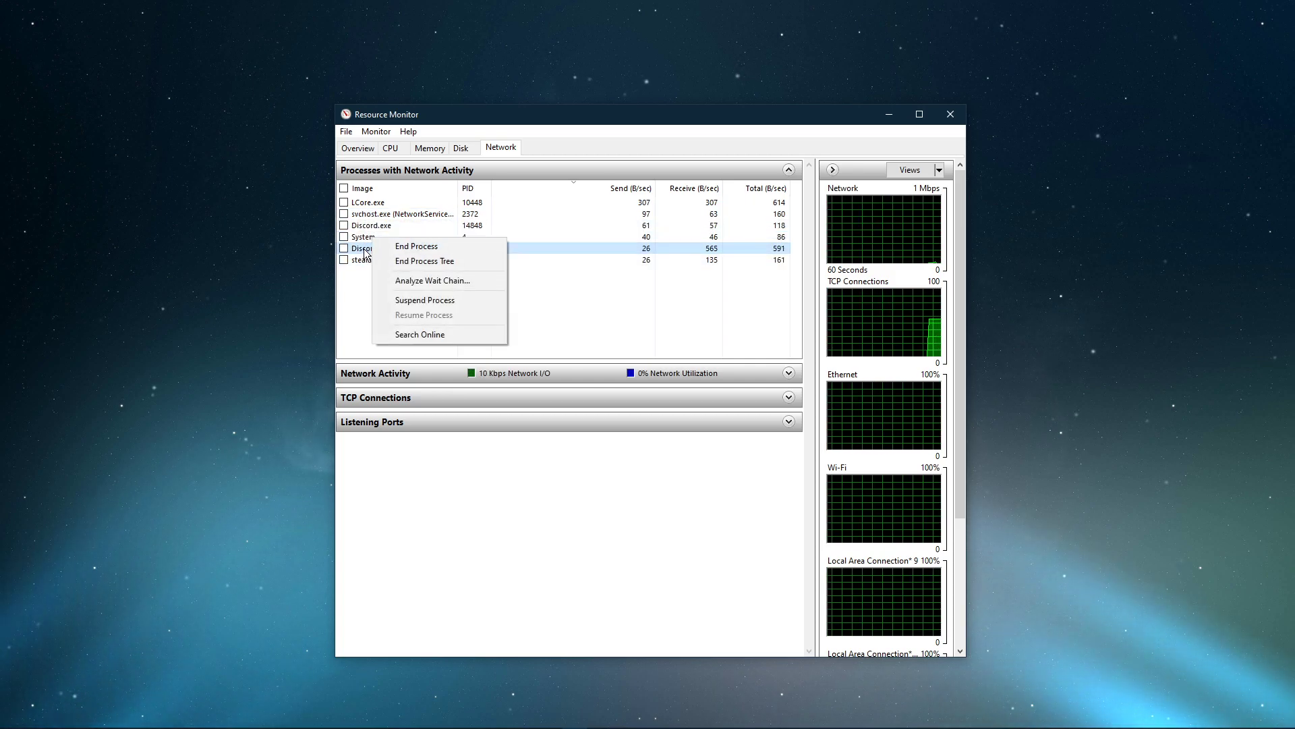
pyautogui.click(360, 261)
pyautogui.rightClick(358, 261)
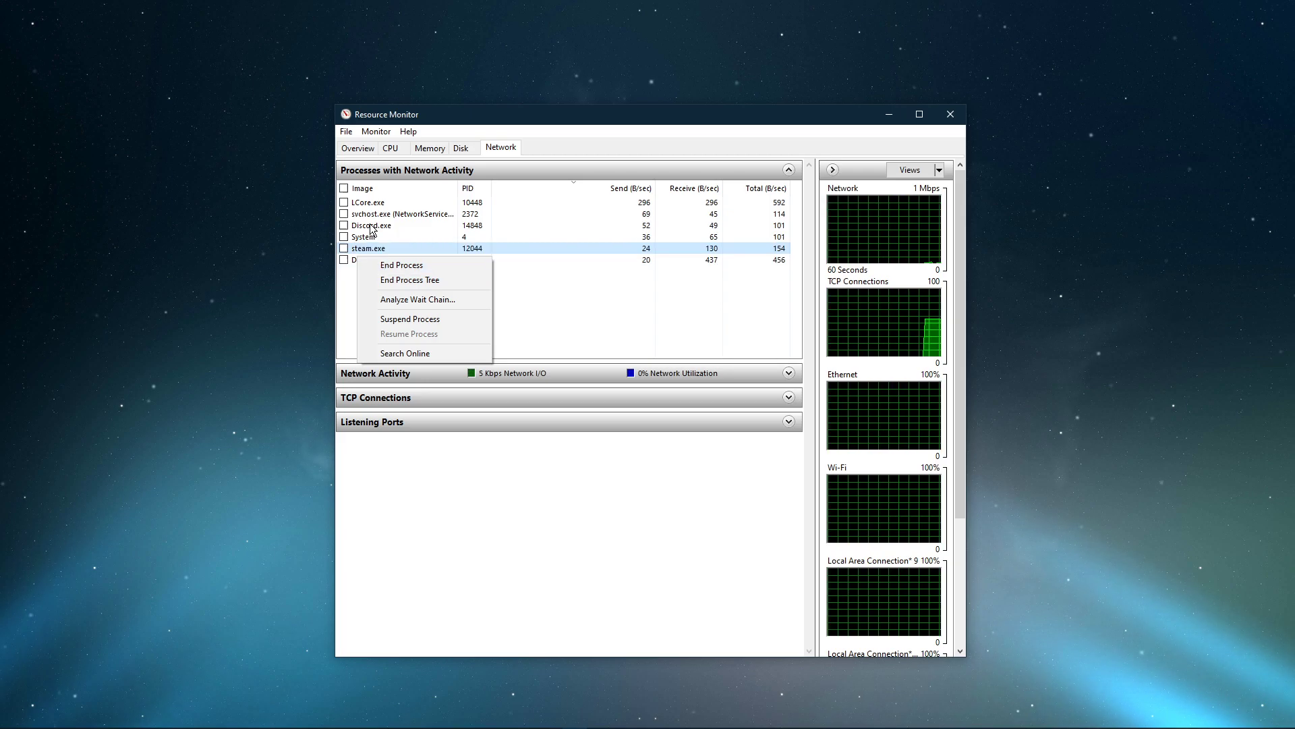
pyautogui.click(373, 228)
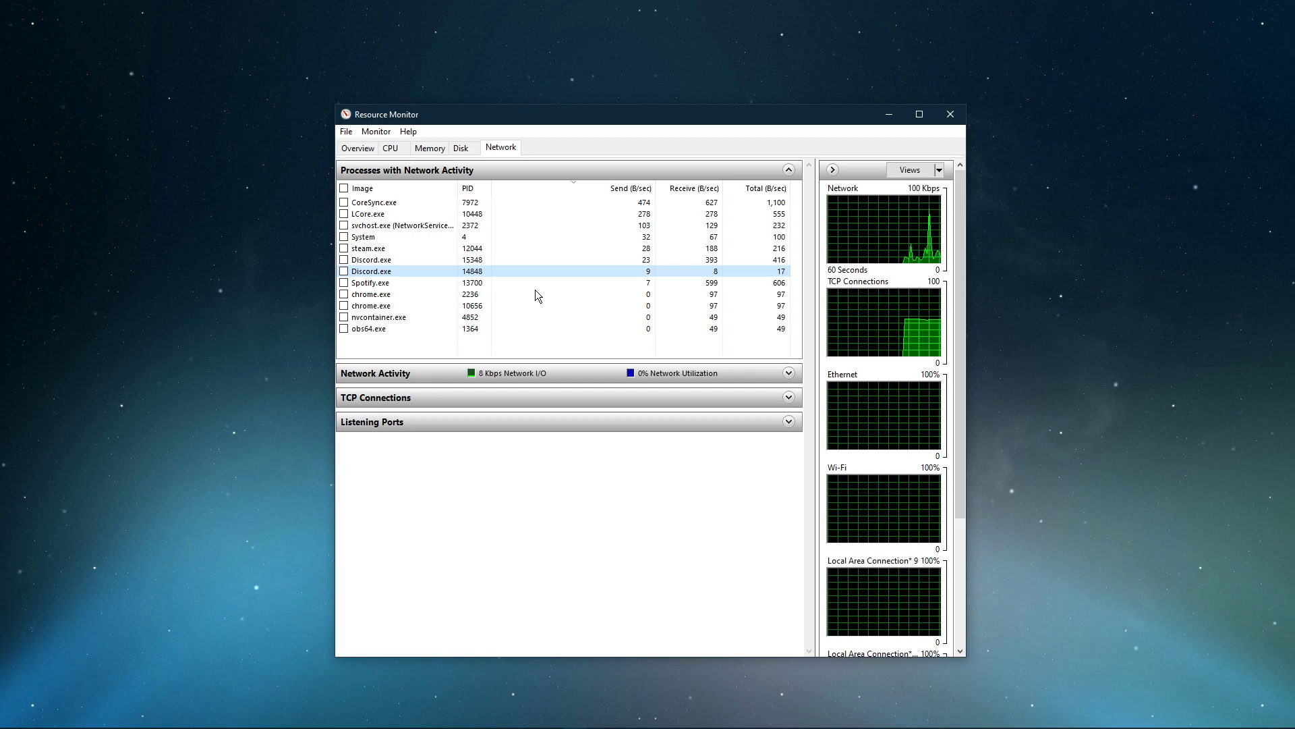
pyautogui.click(601, 166)
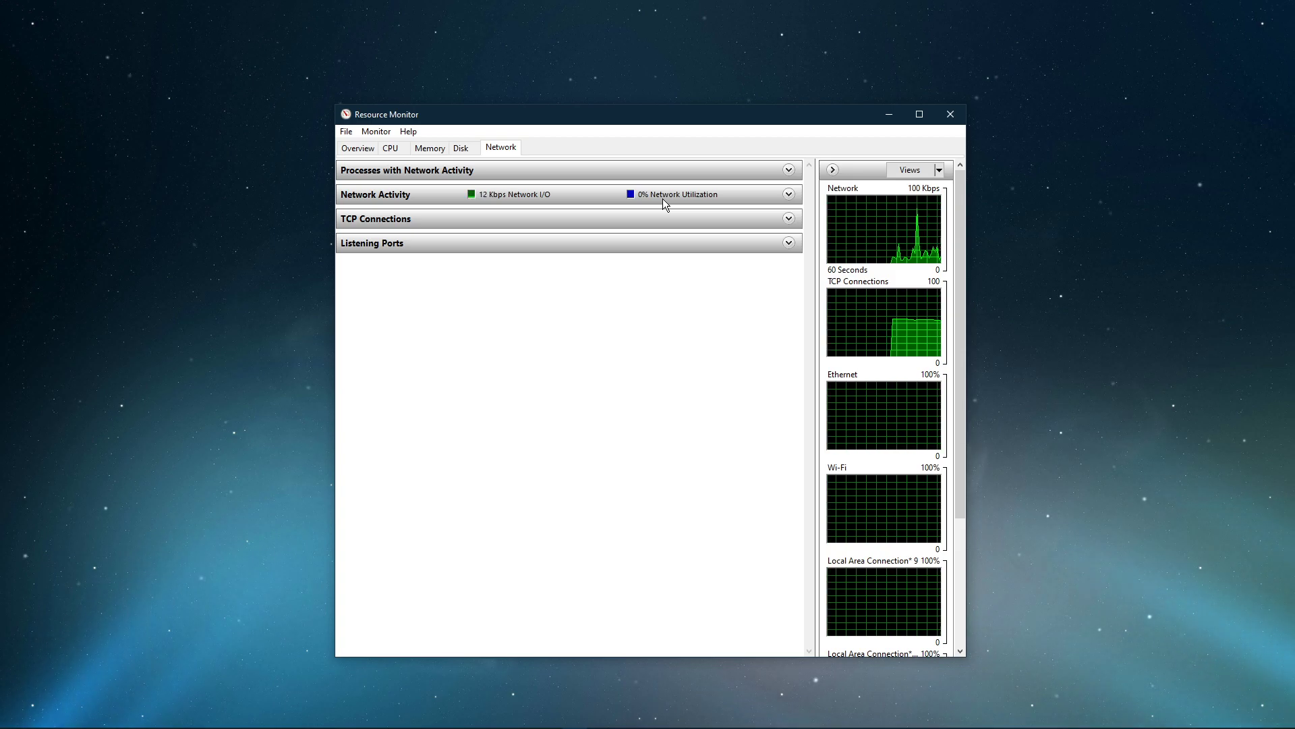
# Step: Close Resource Monitor and reach Control Panel's Network and Sharing Center via Run 'control'
pyautogui.click(950, 117)
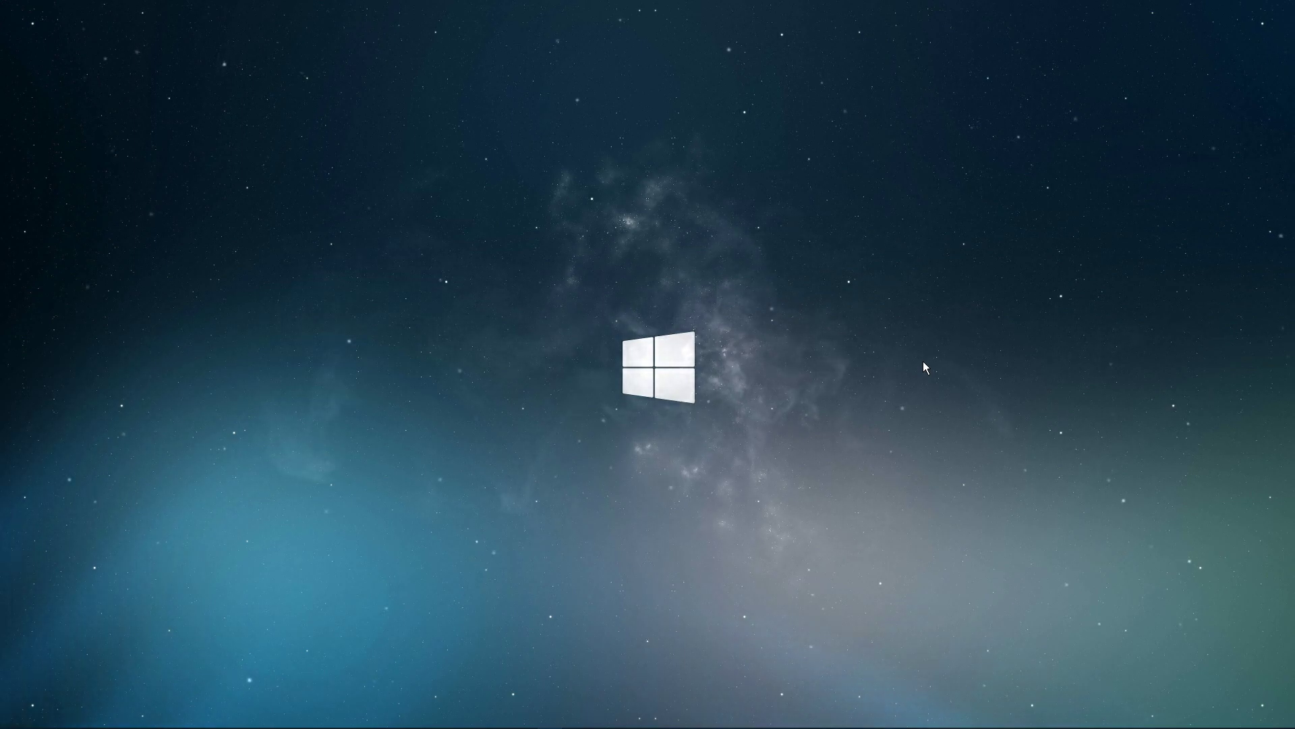
pyautogui.press('super+r')
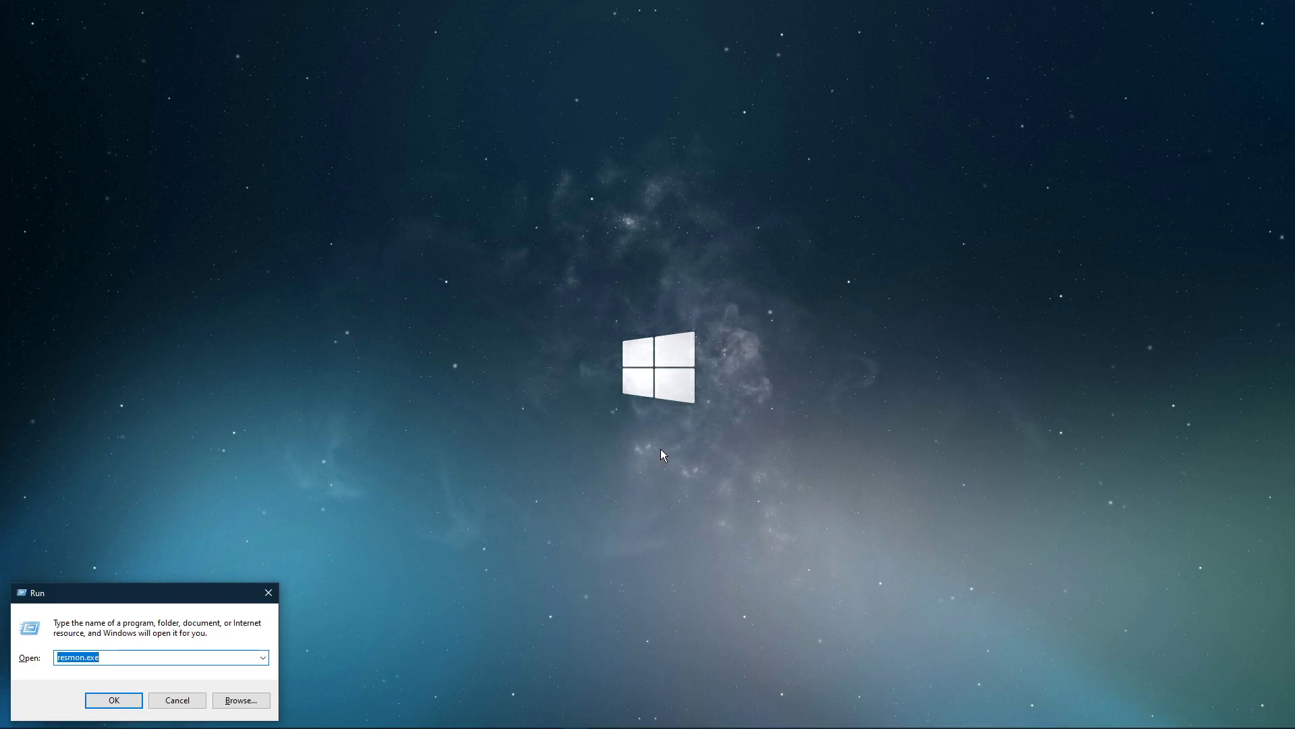
pyautogui.write('control')
pyautogui.press('Return')
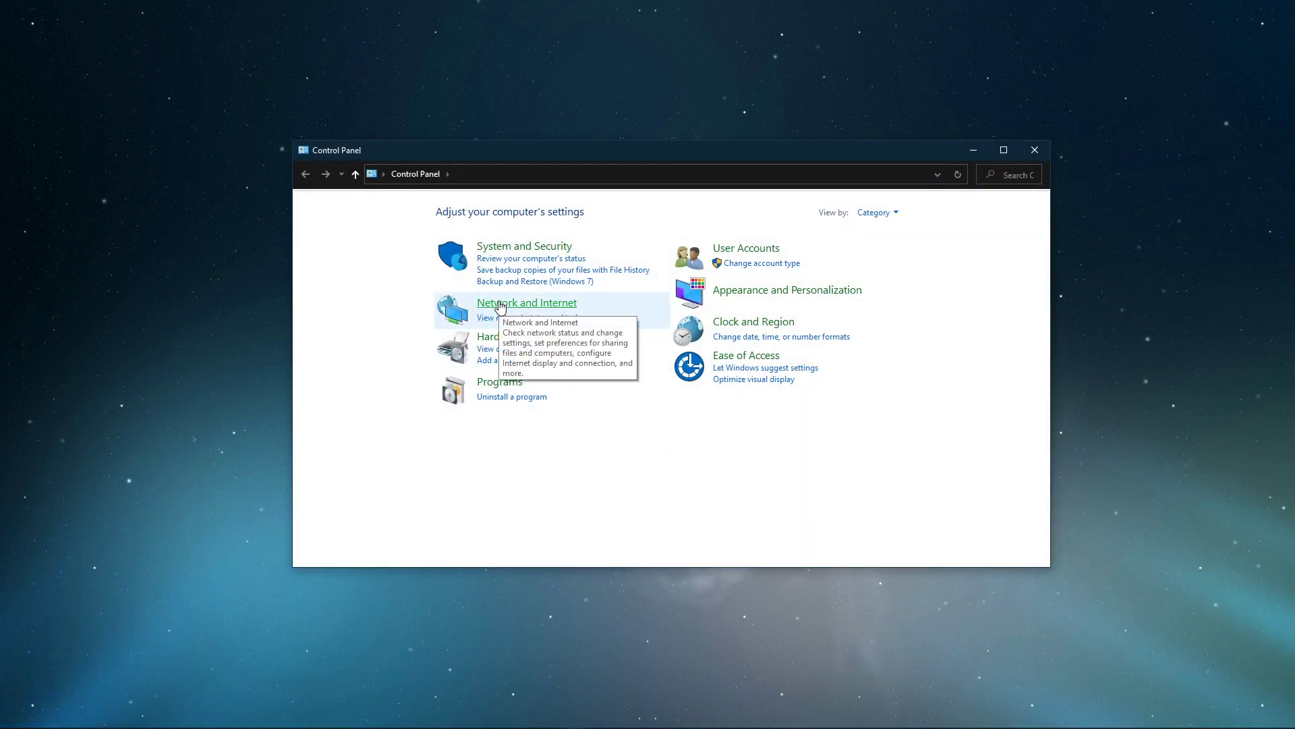
pyautogui.click(500, 305)
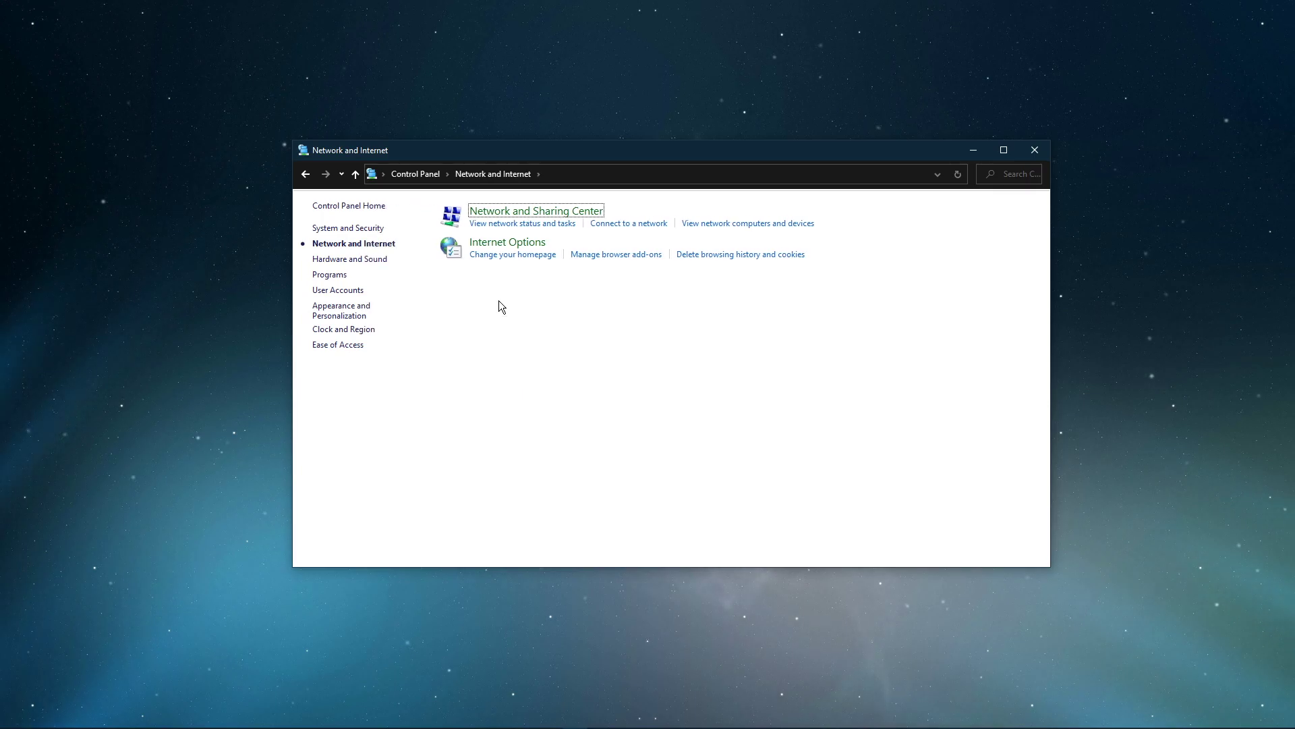
pyautogui.click(508, 213)
# Step: Open the Ethernet connection's status window and close the Network and Sharing Center
pyautogui.click(733, 258)
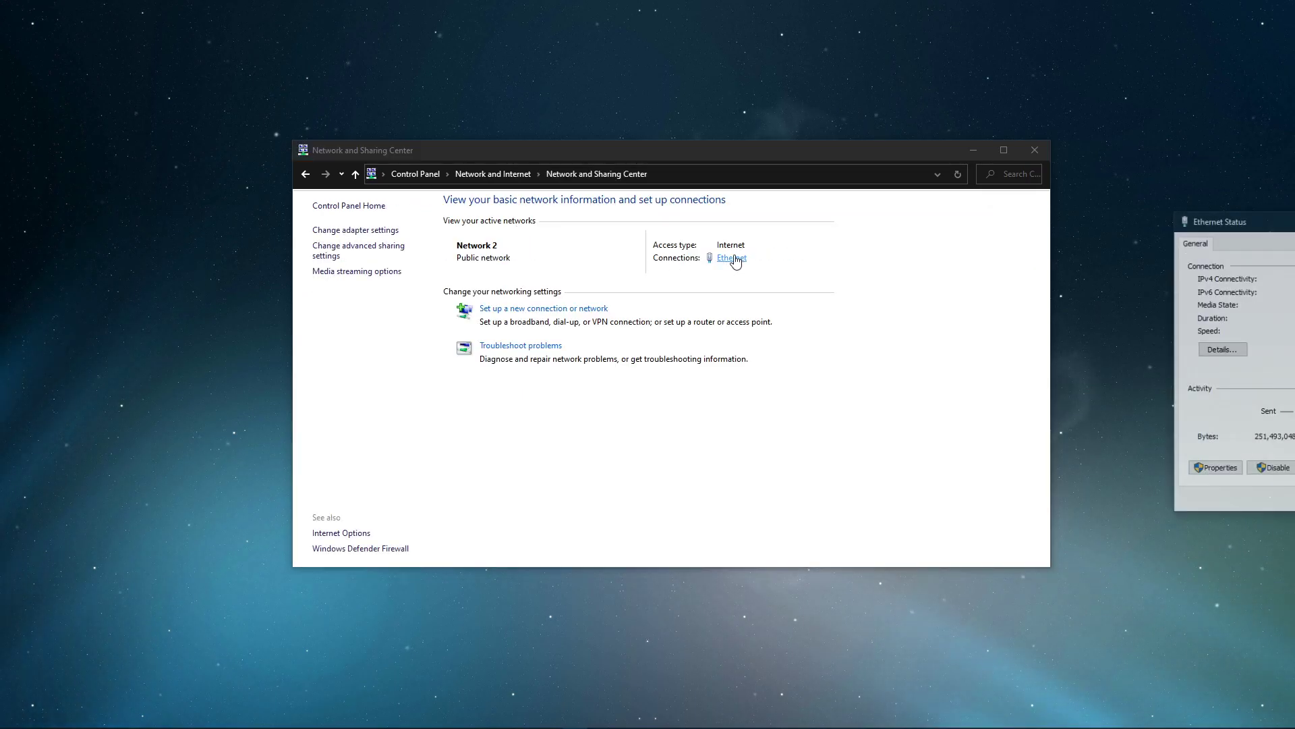
pyautogui.moveTo(1271, 221); pyautogui.dragTo(641, 206)
pyautogui.click(909, 191)
pyautogui.click(1034, 150)
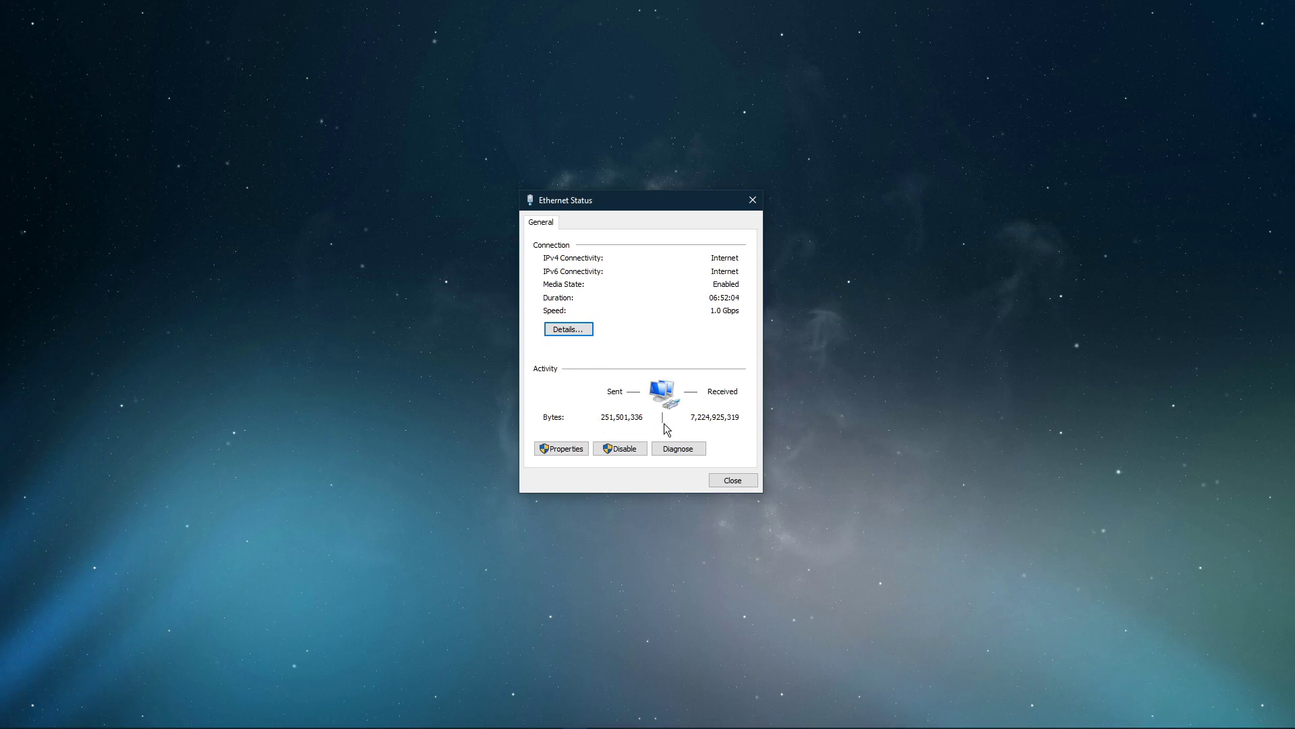
# Step: Set Ethernet's IPv4 DNS servers to 8.8.8.8 and 8.8.4.4 and save the properties
pyautogui.click(562, 449)
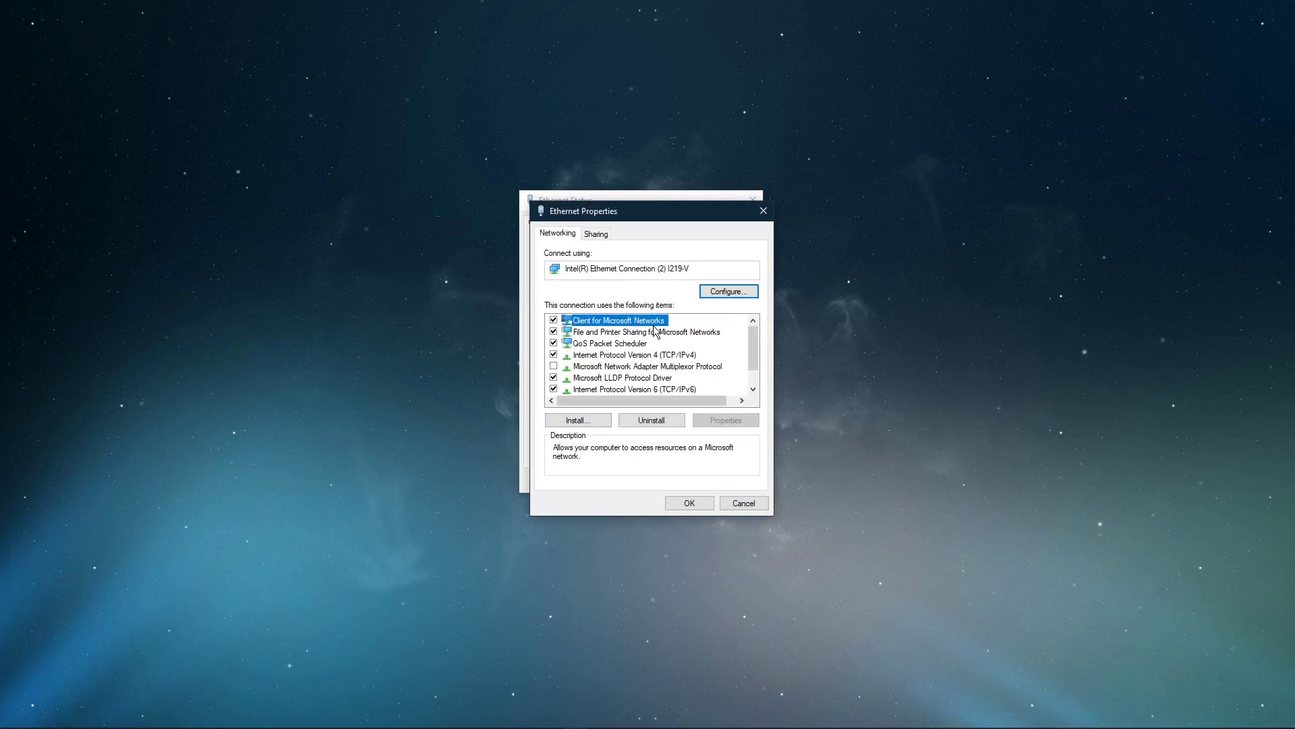
pyautogui.click(599, 355)
pyautogui.doubleClick(598, 356)
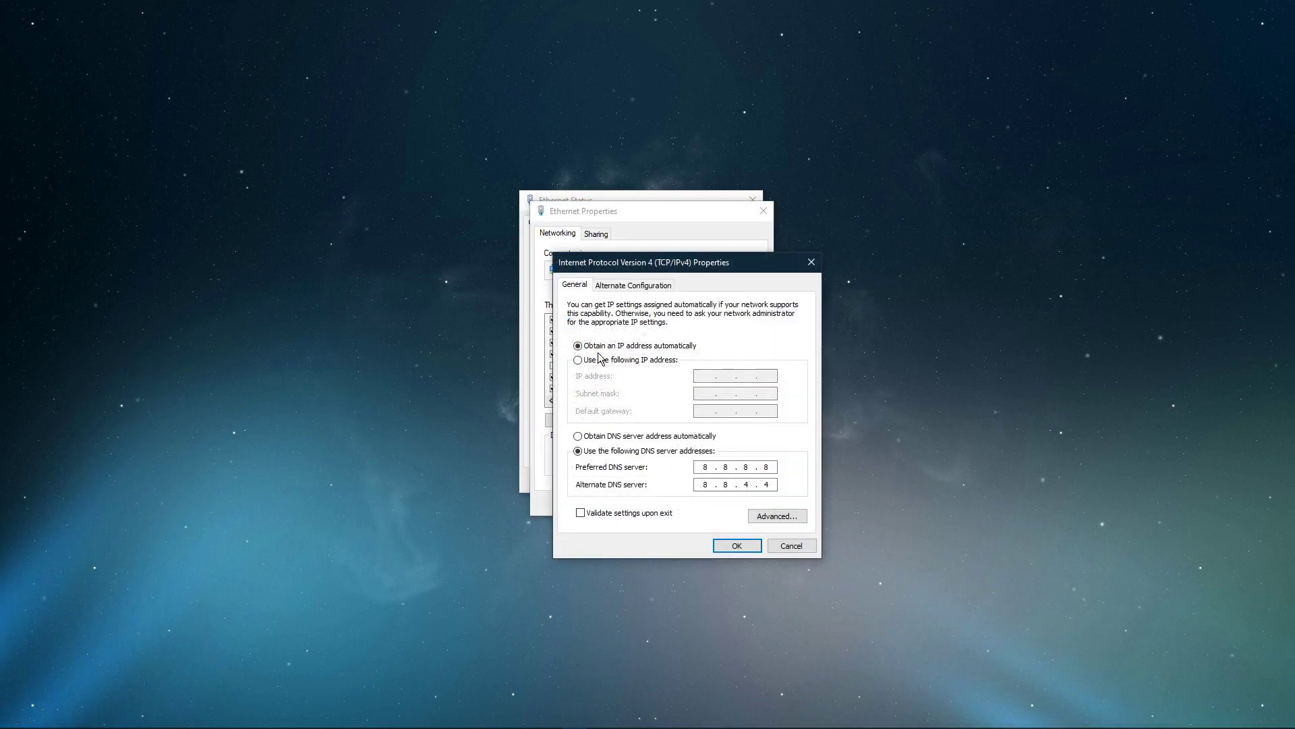
pyautogui.moveTo(644, 264); pyautogui.dragTo(593, 217)
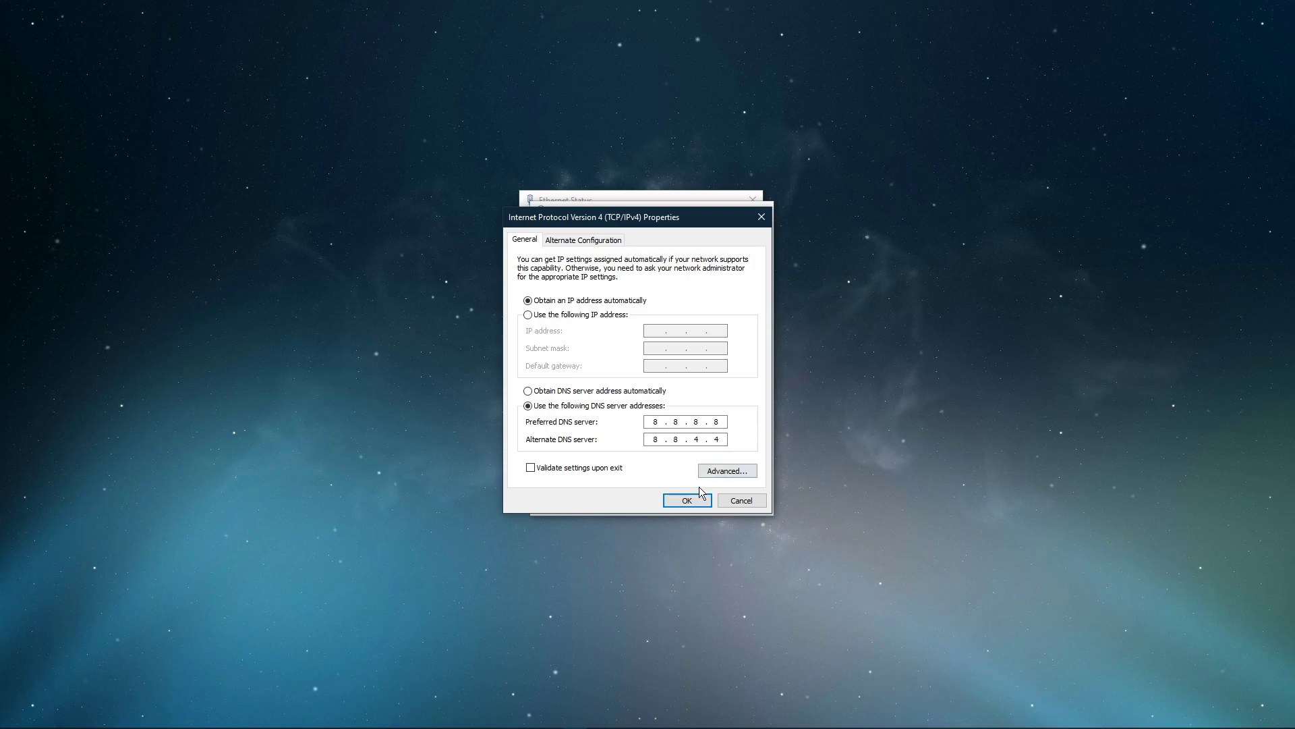
pyautogui.click(702, 503)
pyautogui.click(702, 503)
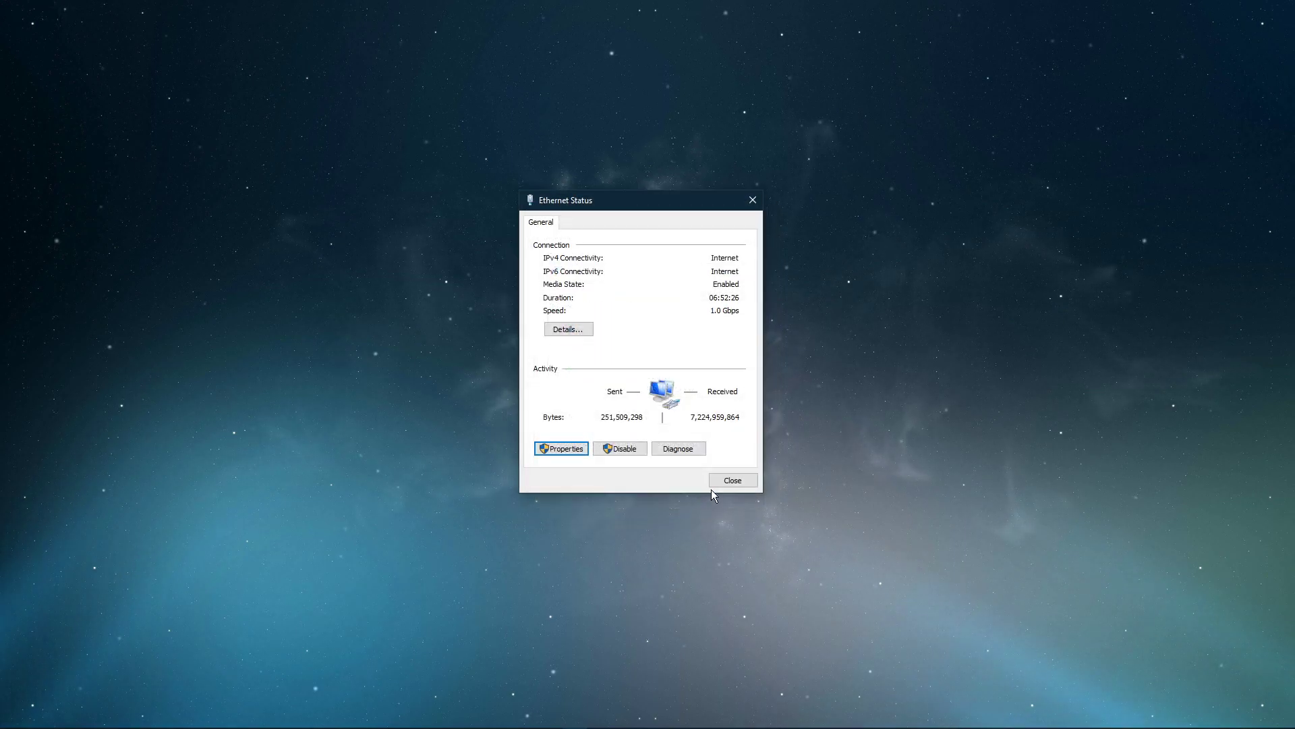
# Step: Close the Ethernet Status window to return to the bare desktop
pyautogui.click(726, 480)
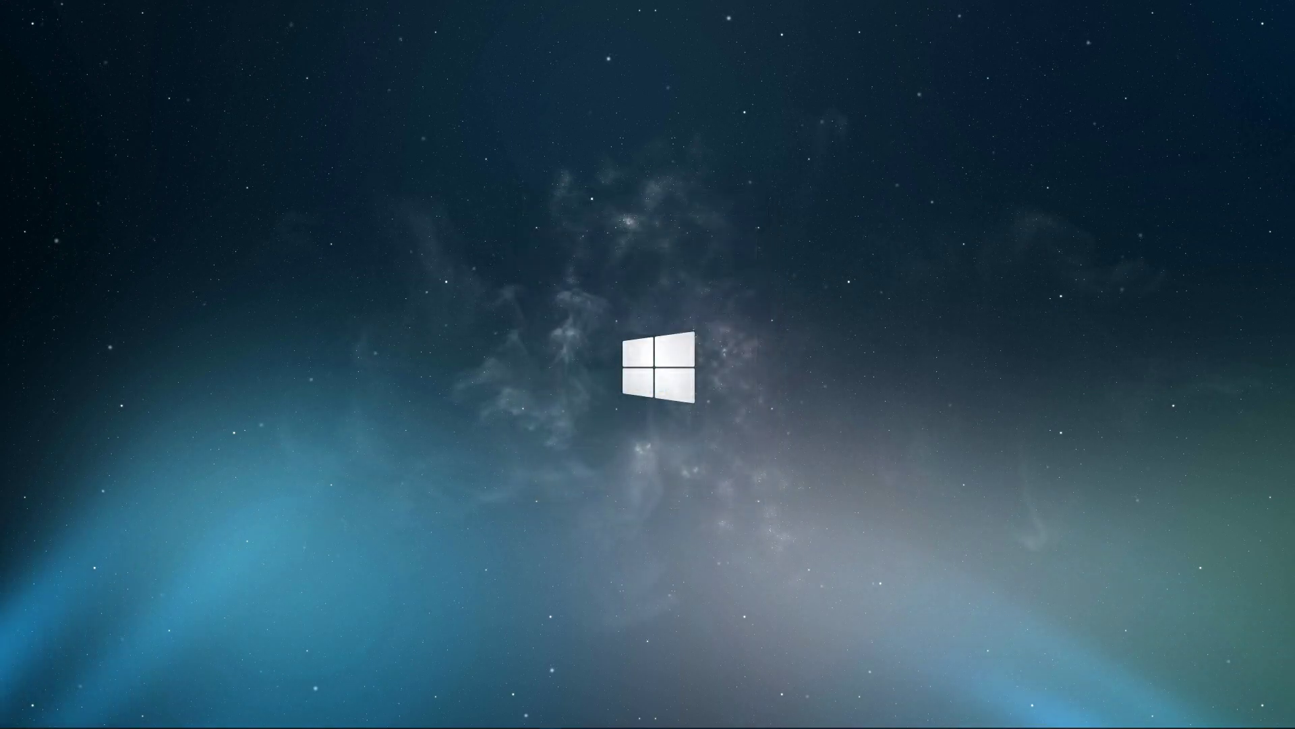